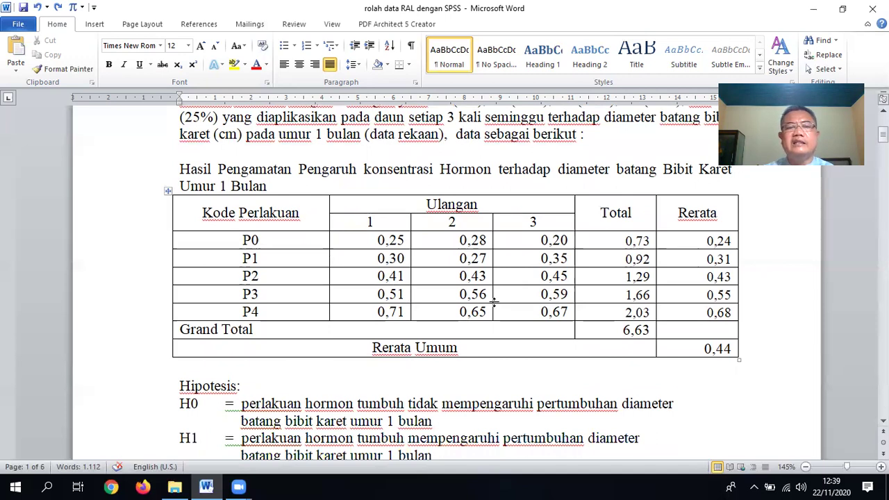
Step: Minimize the open windows, start IBM SPSS Statistics 22 from the desktop, and dismiss its welcome dialog
scroll(494, 303, "up", 1)
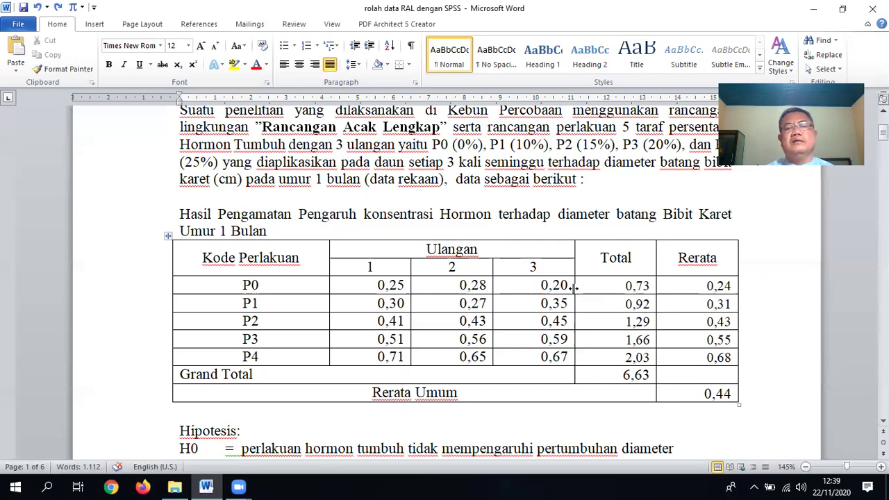
scroll(574, 286, "down", 1)
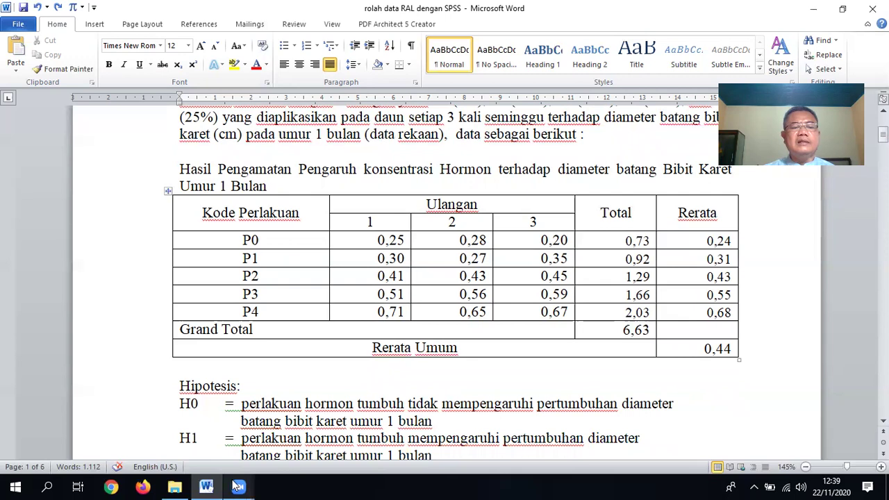
left_click(174, 486)
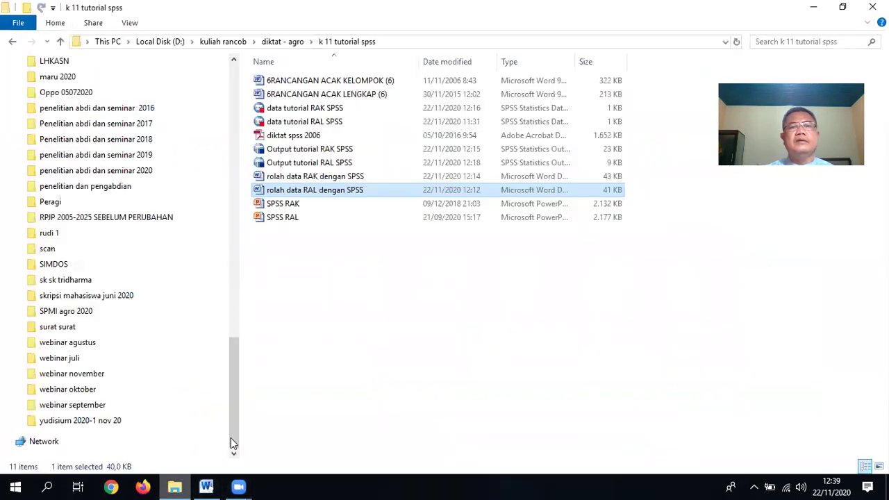
left_click(813, 7)
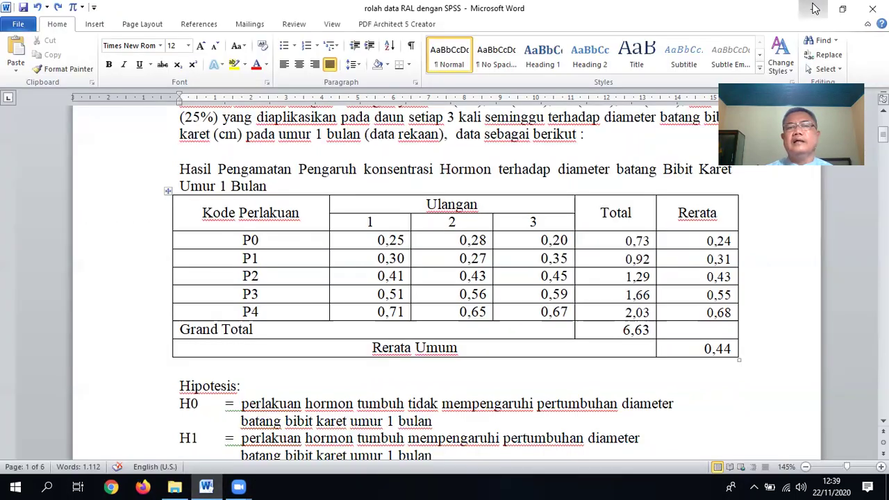
left_click(815, 8)
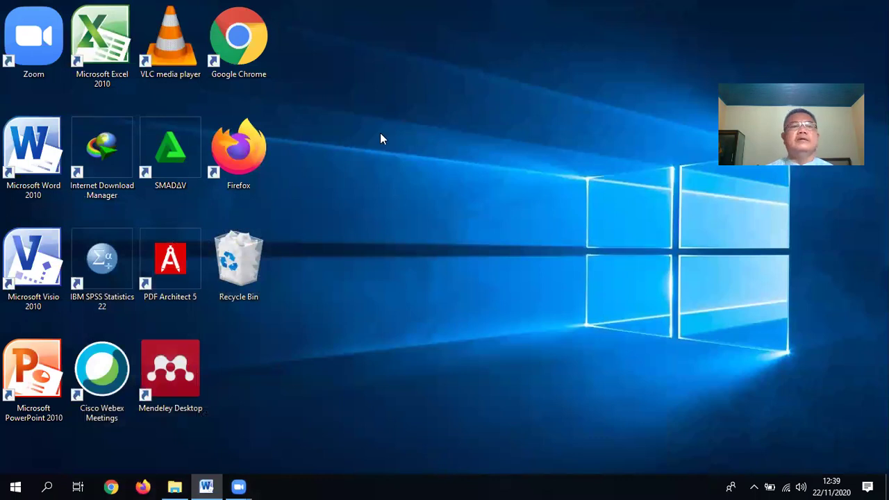
left_click(81, 264)
double_click(119, 272)
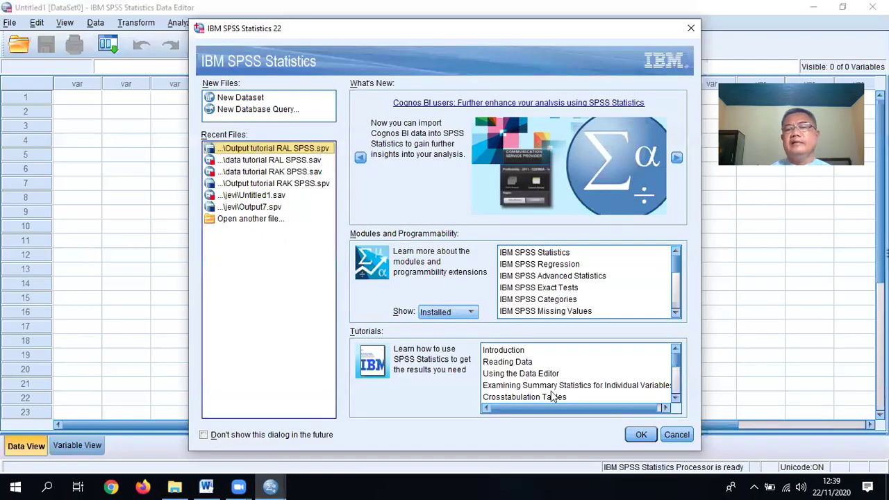
left_click(677, 436)
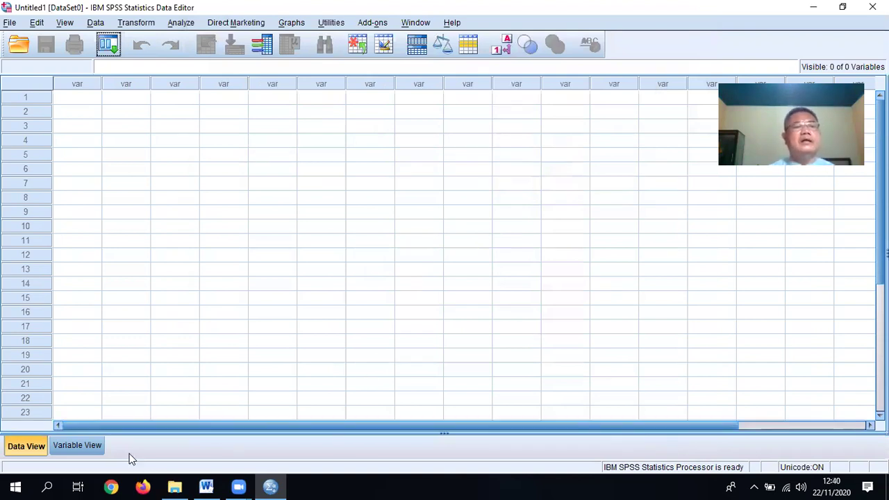
Step: Show the variable definitions of the empty dataset in Variable View
left_click(81, 445)
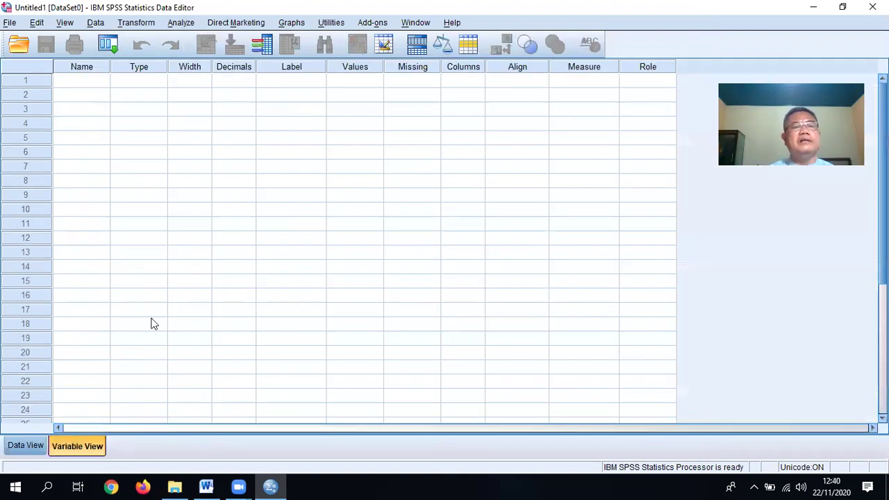
left_click(28, 446)
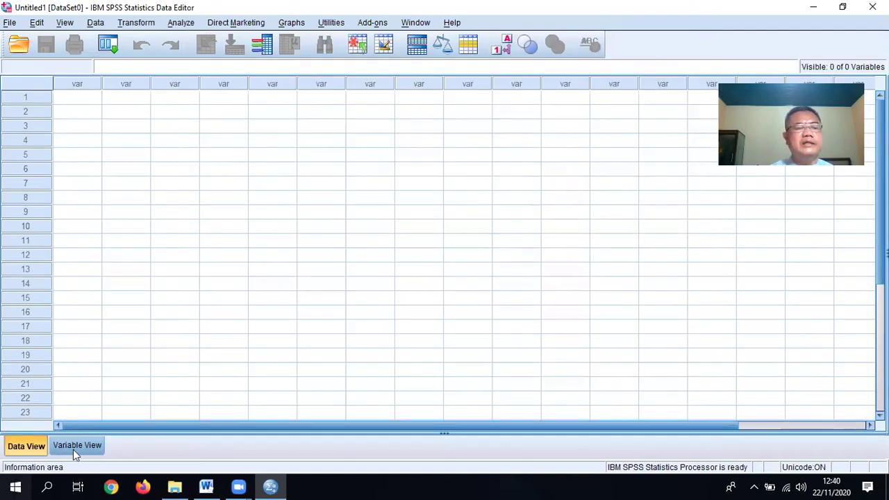
left_click(74, 448)
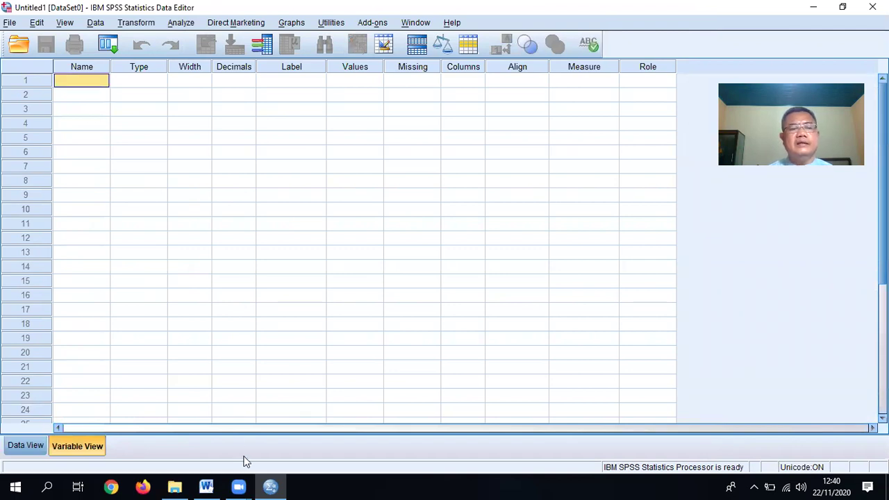
Step: Switch to the Word document to review the hormone treatment table, and return to the SPSS data editor
left_click(206, 487)
scroll(291, 347, "up", 2)
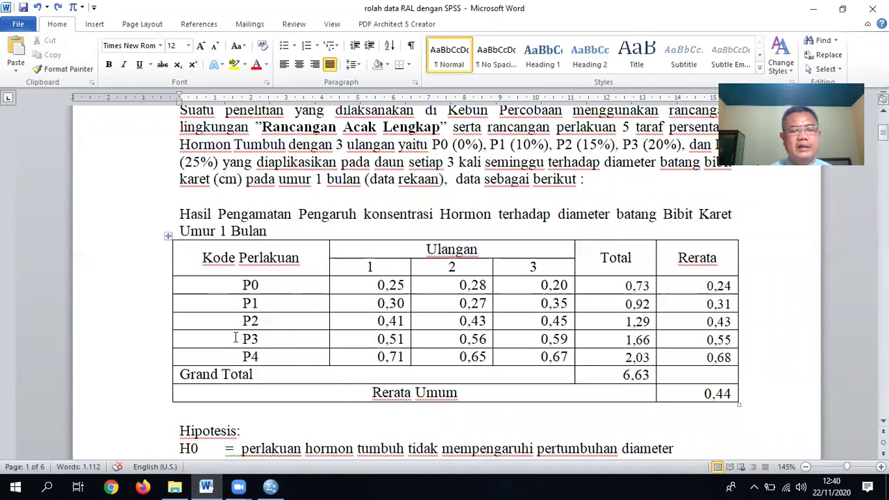
left_click(270, 486)
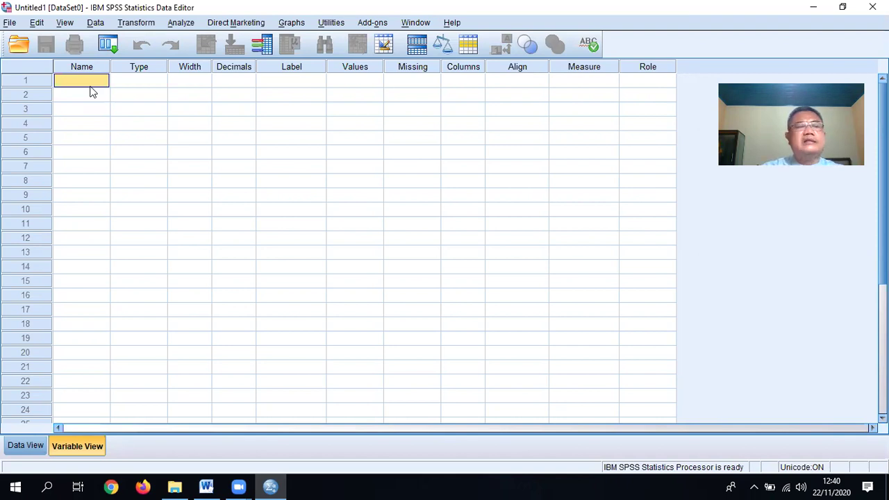
Step: Define the first variable with the name Hormon
type("H")
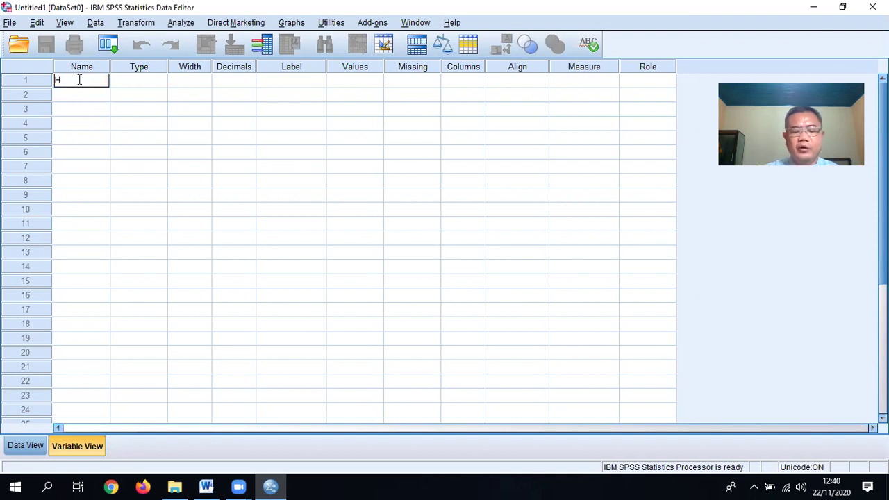
type("ormon")
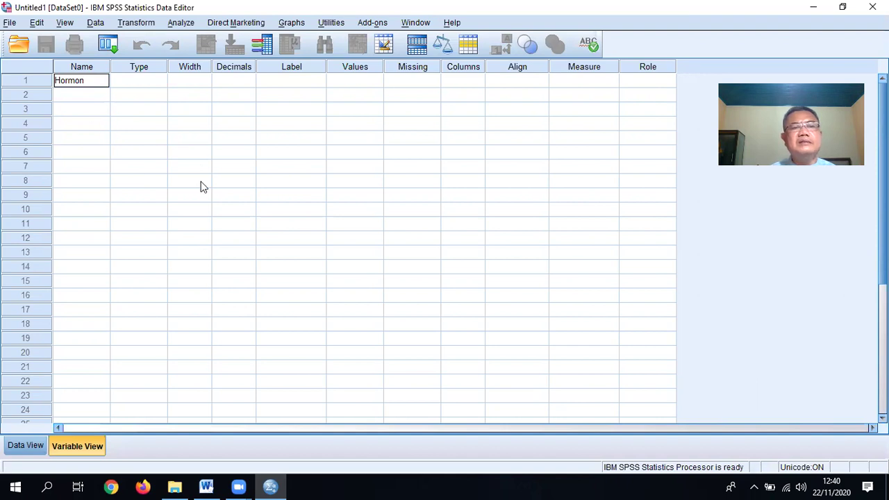
left_click(201, 86)
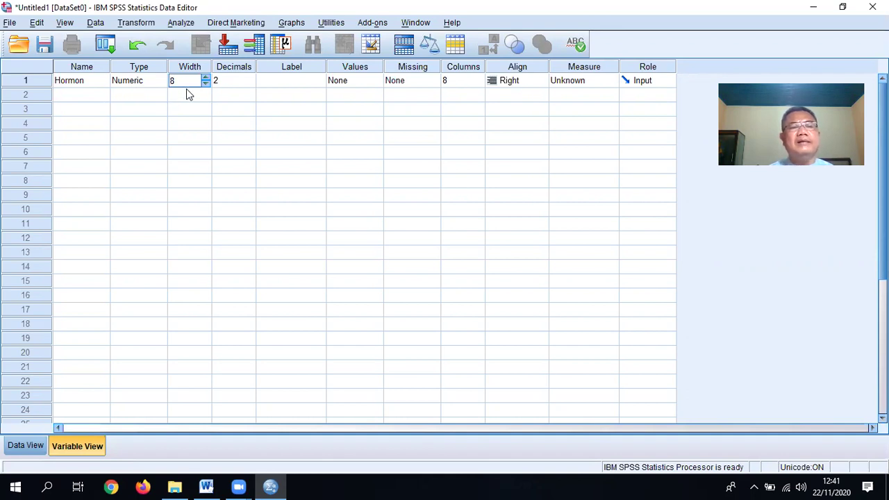
Step: Set the number of decimals of the Hormon variable to 0
left_click(248, 83)
left_click(249, 84)
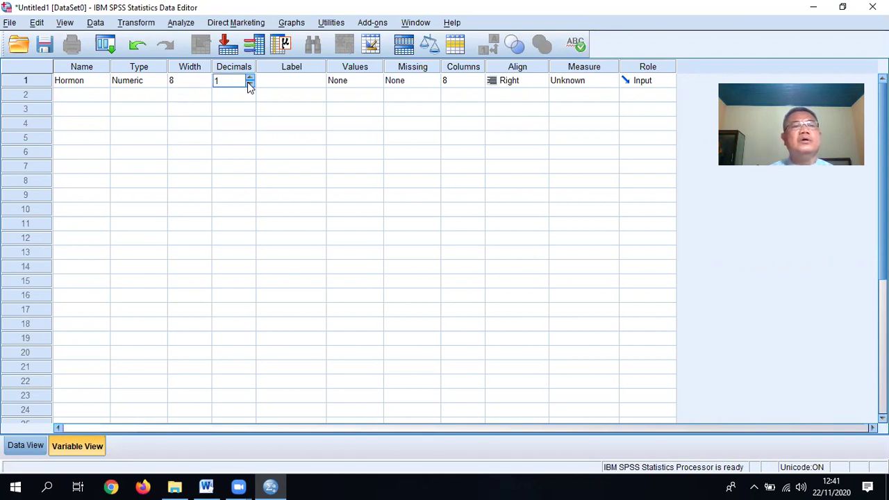
left_click(249, 83)
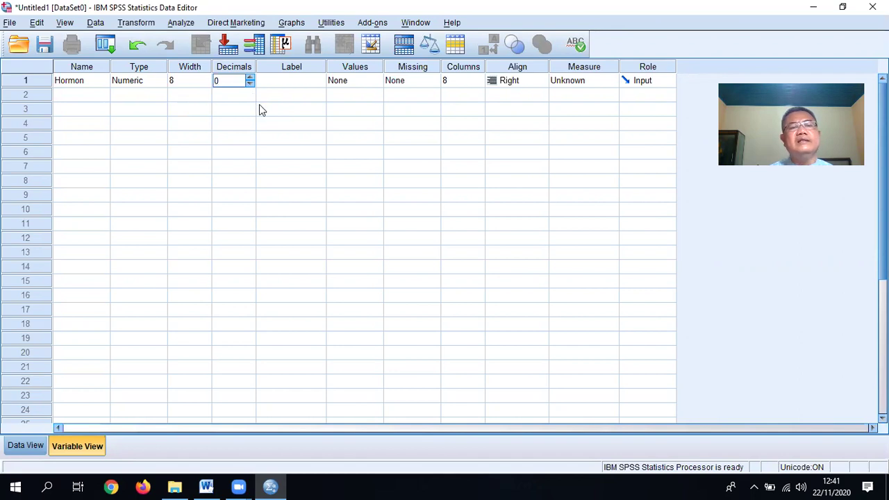
left_click(250, 78)
left_click(250, 77)
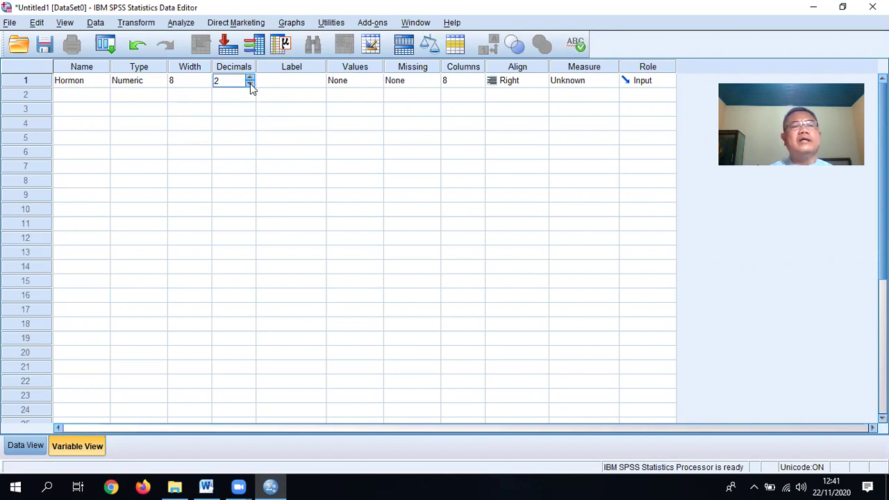
left_click(250, 83)
left_click(250, 83)
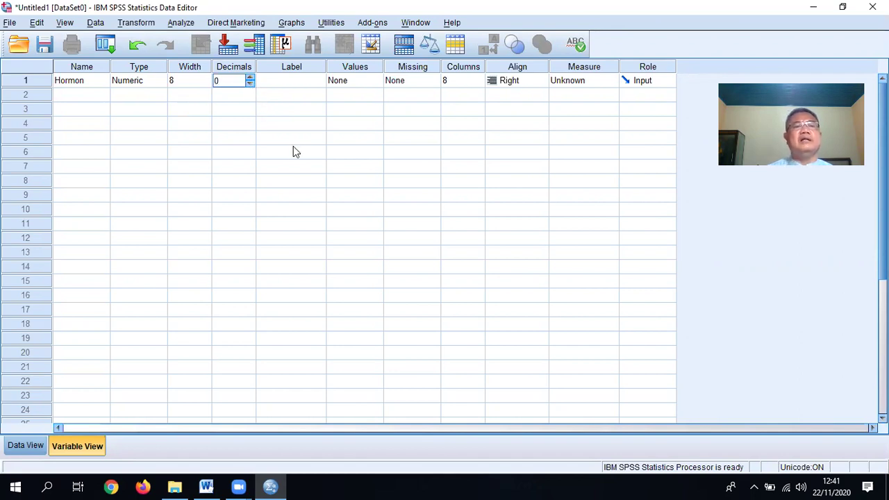
Step: Label the Hormon variable "Perlakuan Hormon Tumbuh"
left_click(290, 83)
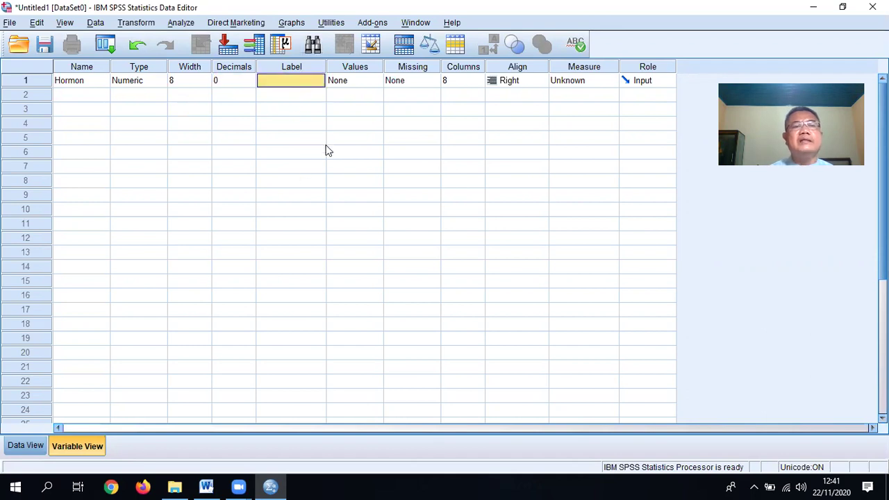
type("Perlakuan Horm")
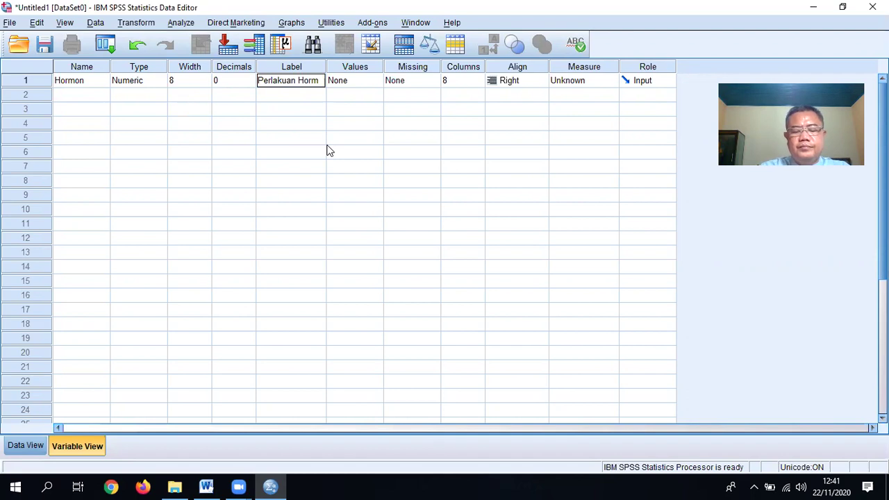
type("on Tumbuh")
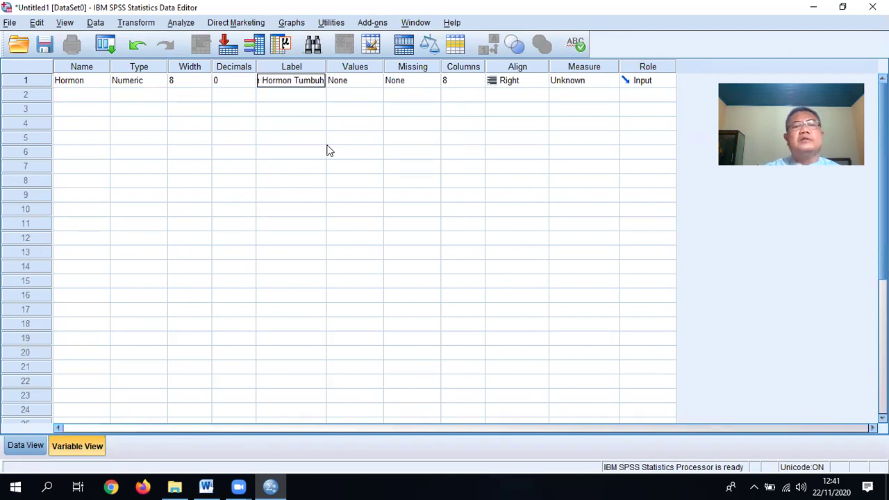
left_click(372, 199)
left_click(376, 200)
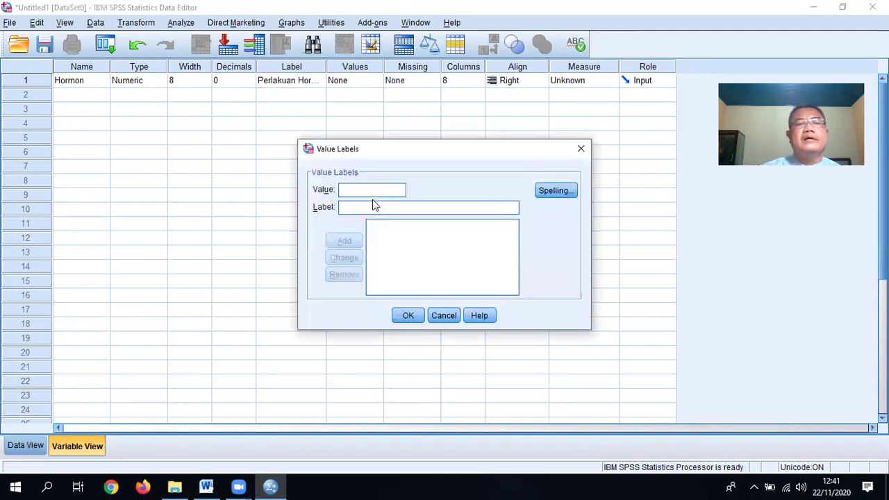
left_click(582, 148)
left_click(375, 81)
left_click(376, 81)
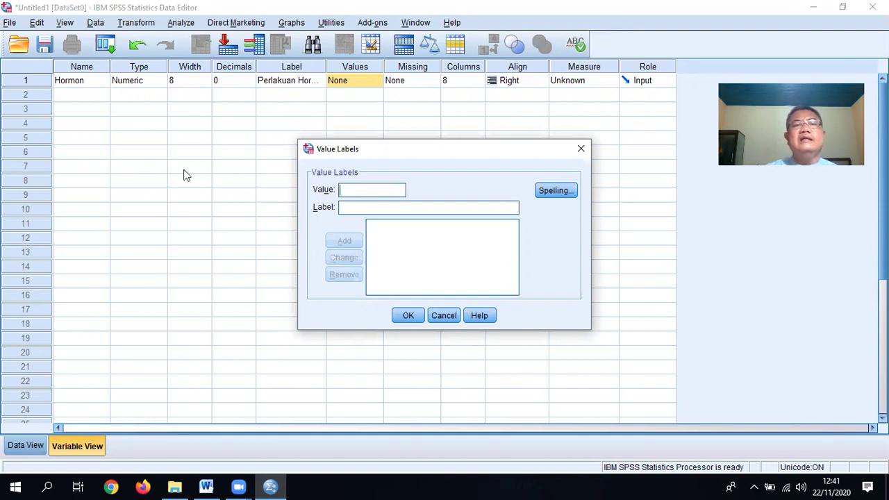
left_click(581, 148)
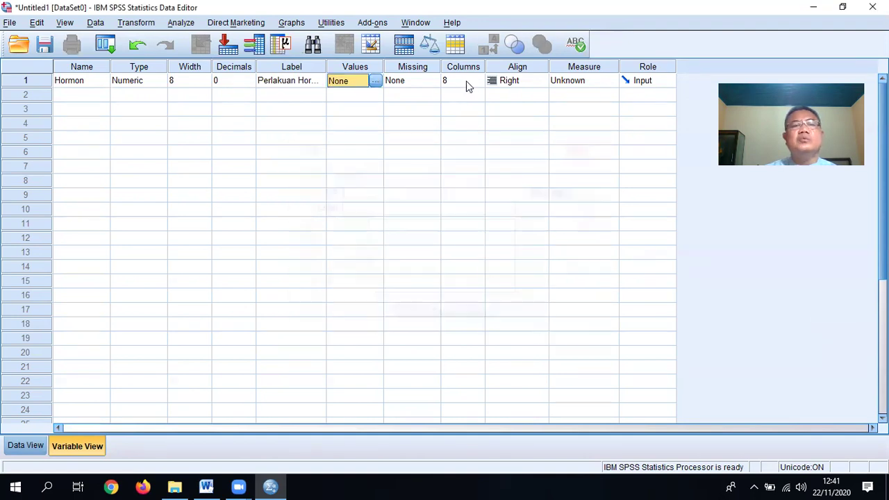
Step: Add value labels to the Hormon variable for 1 as P0 and 2 as P1
left_click(375, 82)
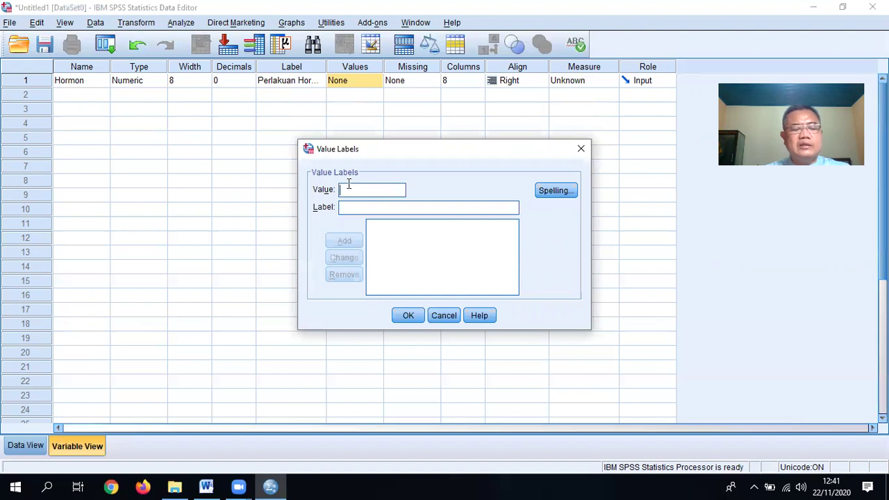
type("1")
left_click(351, 206)
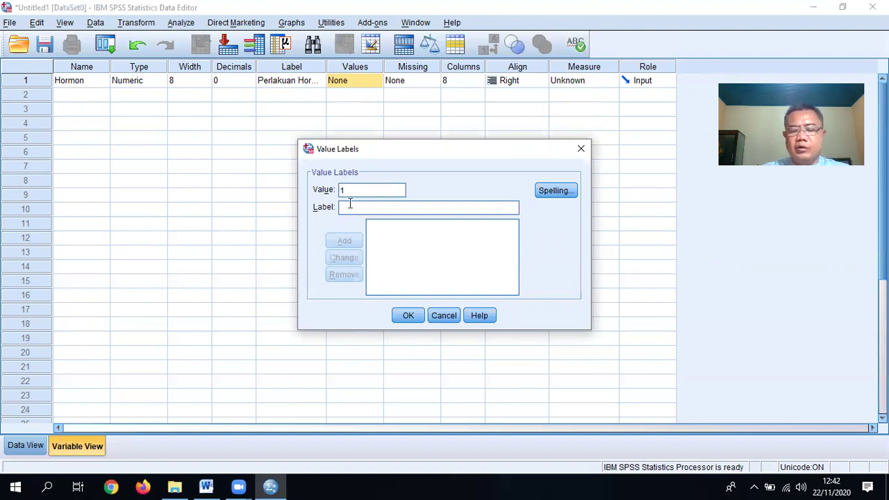
type("P0")
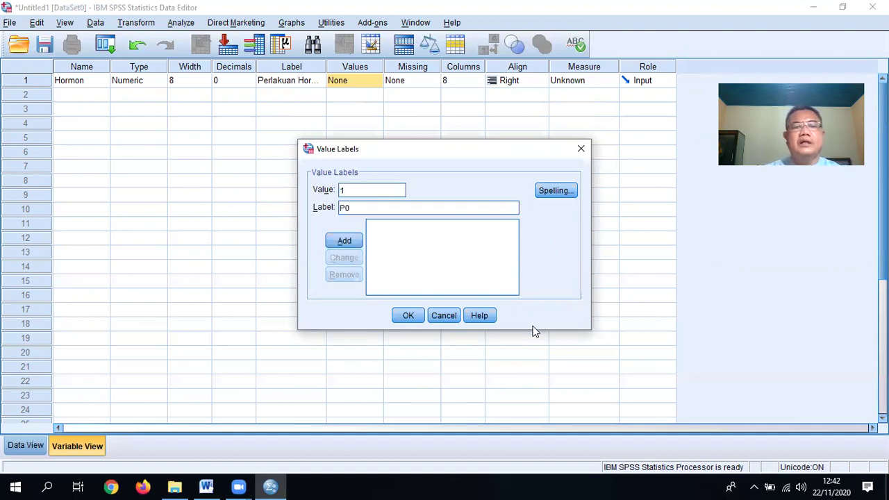
left_click(346, 241)
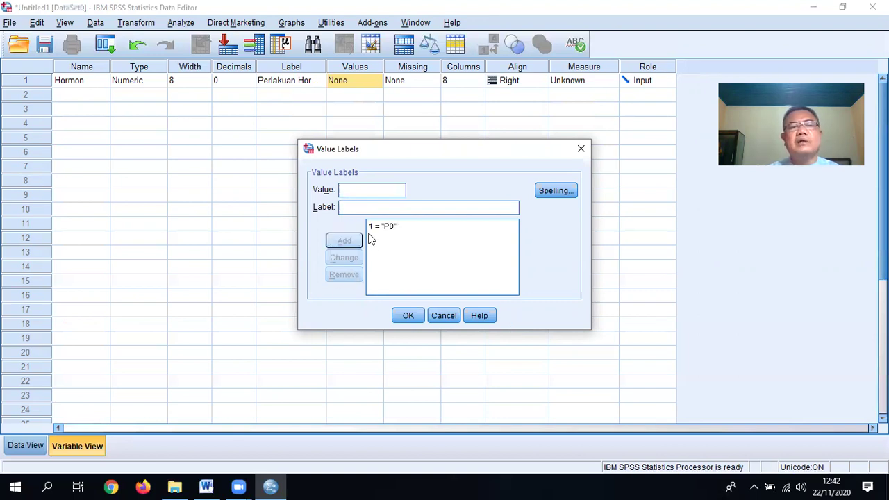
type("2")
left_click(354, 208)
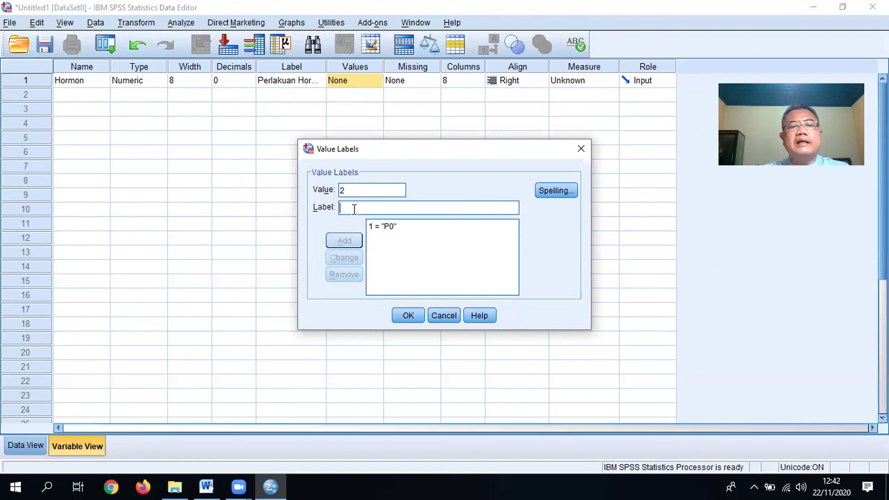
type("P1")
left_click(353, 244)
Step: Add the remaining Hormon value labels: 3 as P2, 4 as P3 and 5 as P4
type("3")
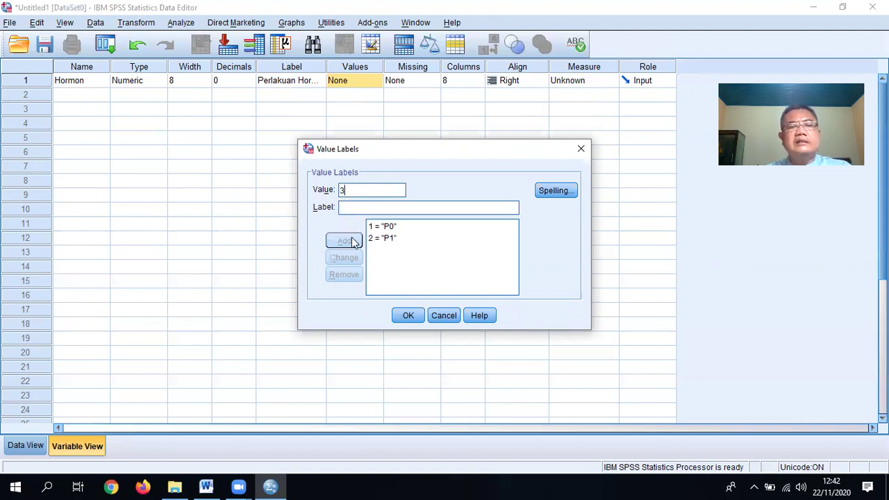
left_click(349, 206)
type("P2")
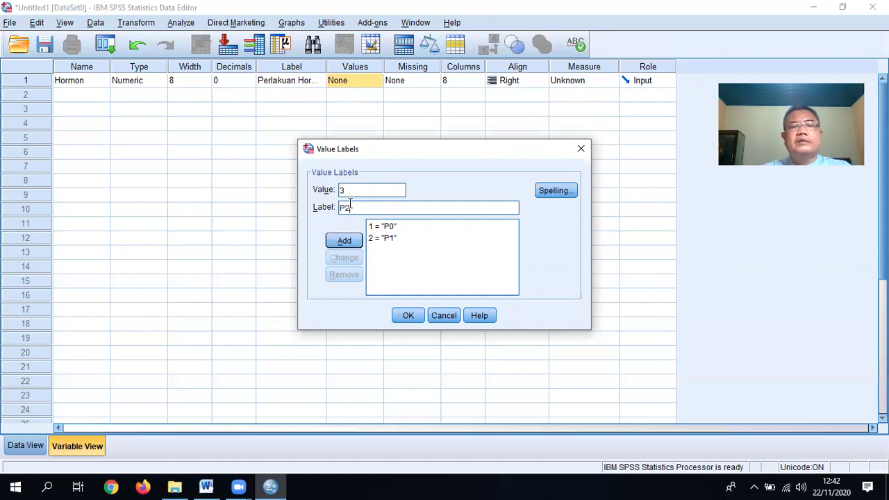
left_click(347, 244)
type("4")
left_click(350, 209)
type("P3")
left_click(345, 243)
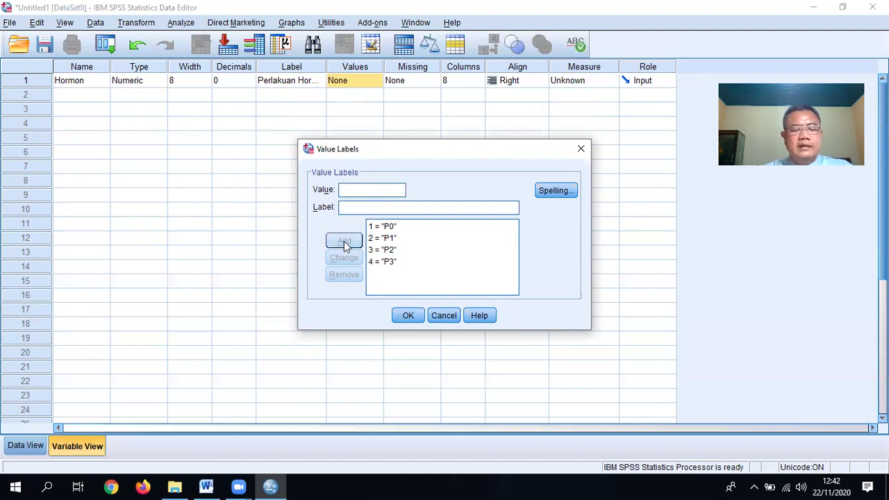
type("5")
left_click(346, 208)
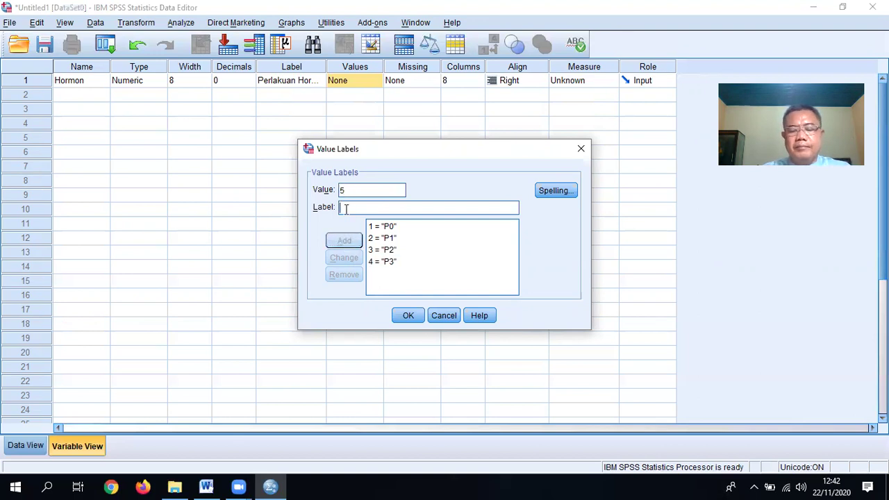
type("P4")
left_click(346, 241)
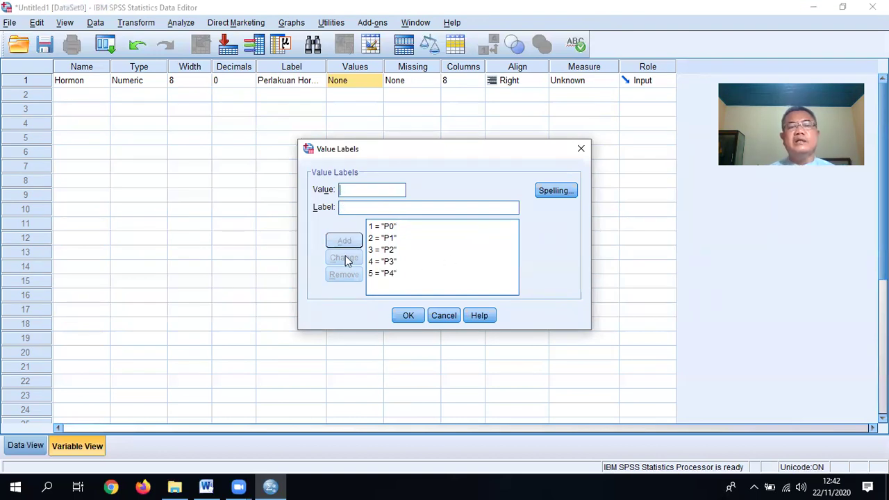
Step: Apply the Hormon value labels and set the variable's measurement level to Scale
left_click(410, 322)
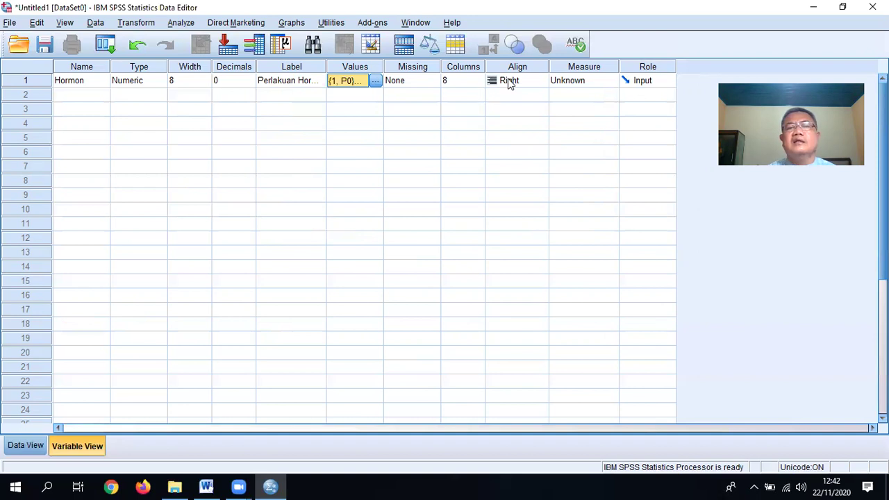
left_click(588, 82)
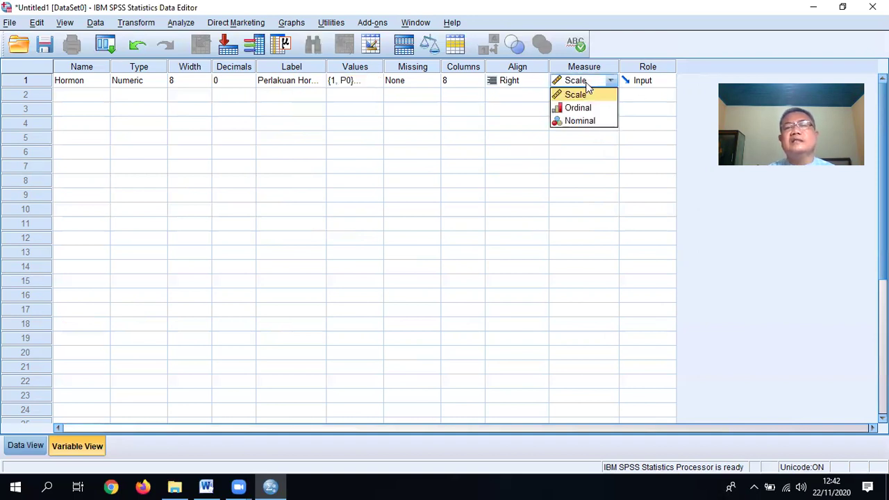
left_click(592, 97)
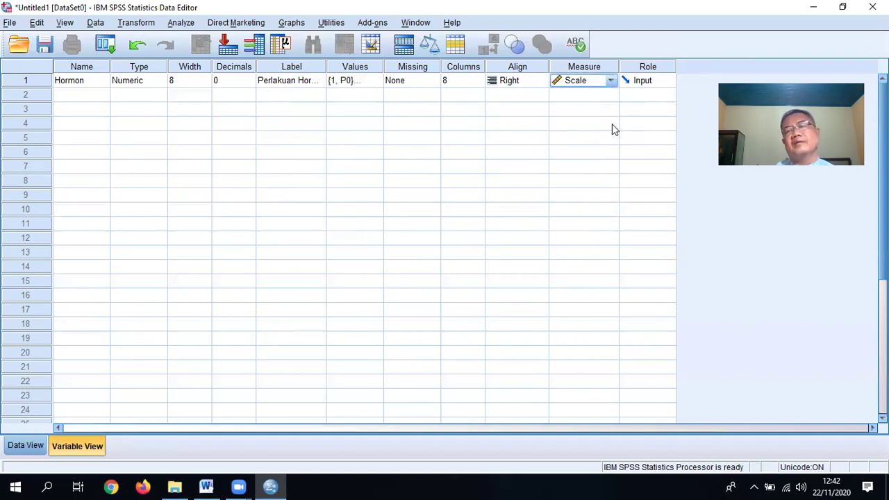
Step: Add a second variable named Diba below Hormon
left_click(92, 98)
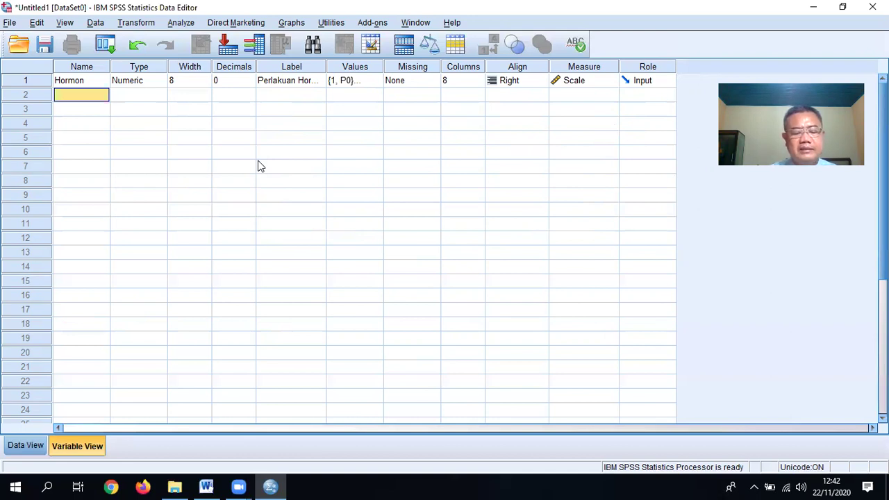
type("D")
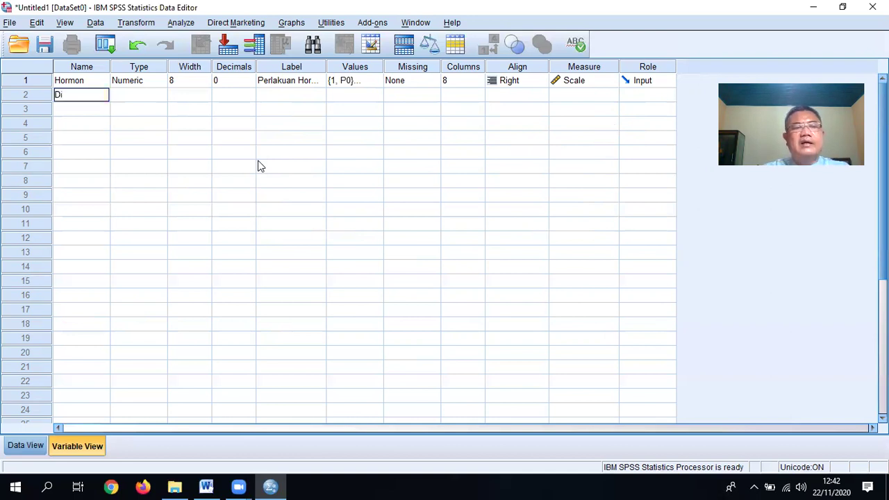
type("iameter")
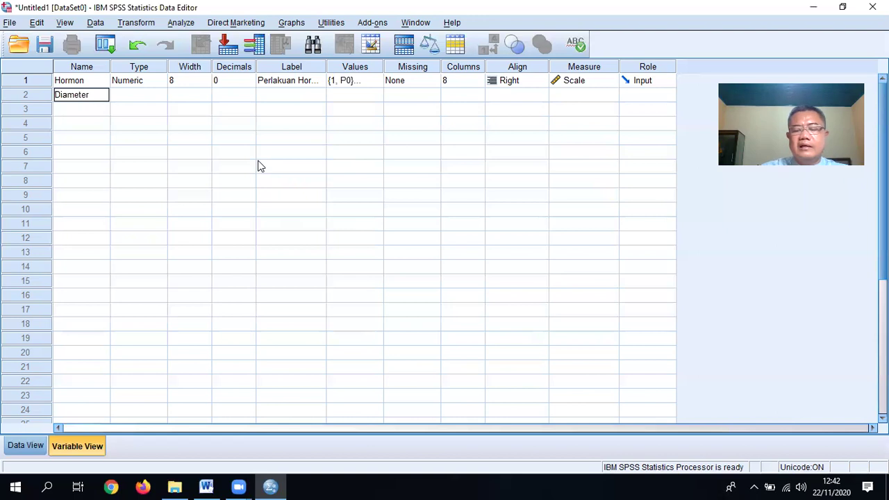
type(" -")
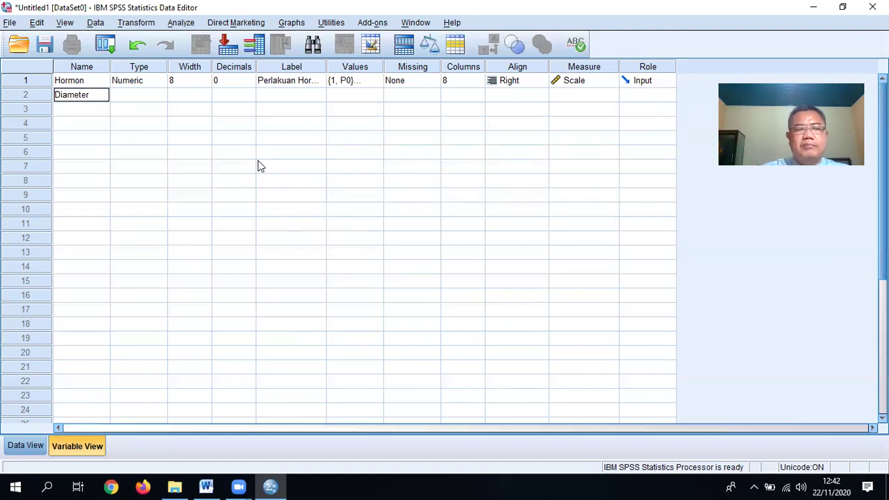
key("BackSpace")
key("BackSpace")
key("BackSpace")
key("BackSpace")
key("BackSpace")
type("ba")
key("BackSpace")
key("BackSpace")
type("ba")
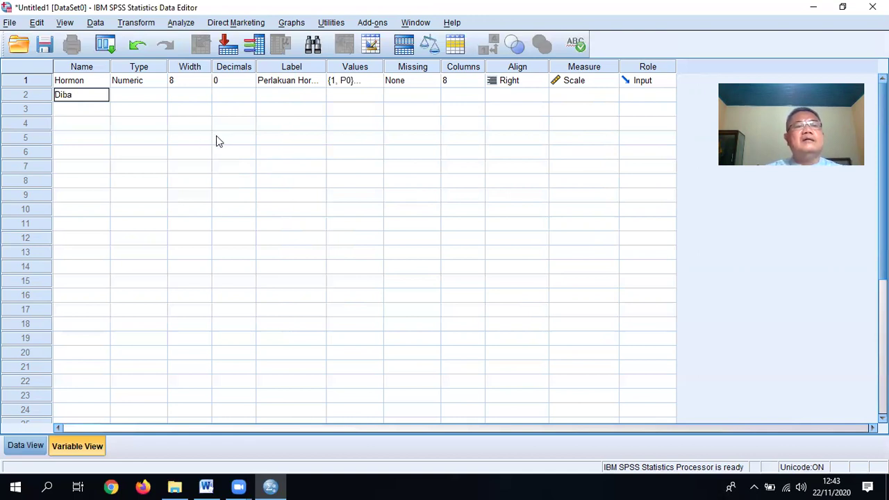
left_click(199, 125)
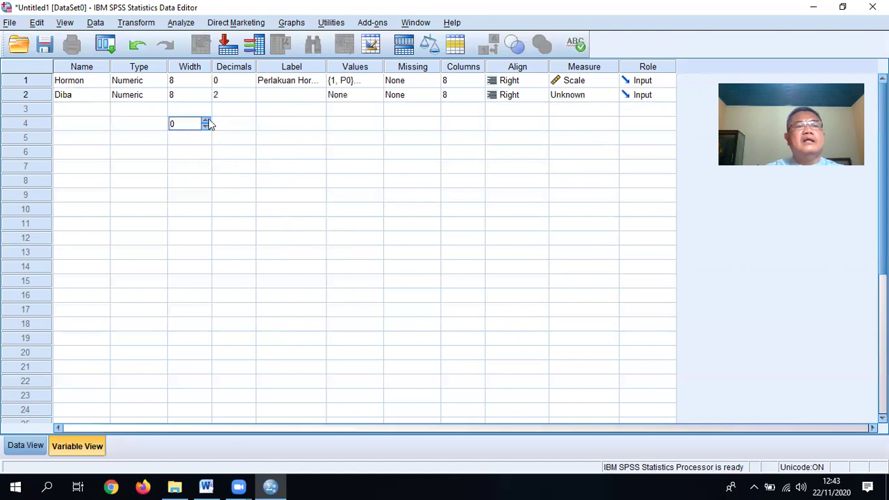
Step: Label the Diba variable "Diameter Batang (cm)" and set its measurement level to Scale
left_click(280, 94)
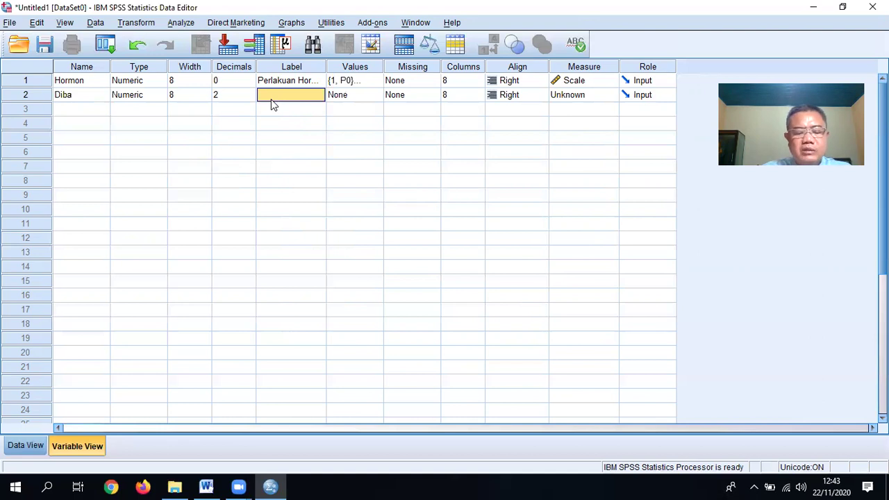
type("Dia")
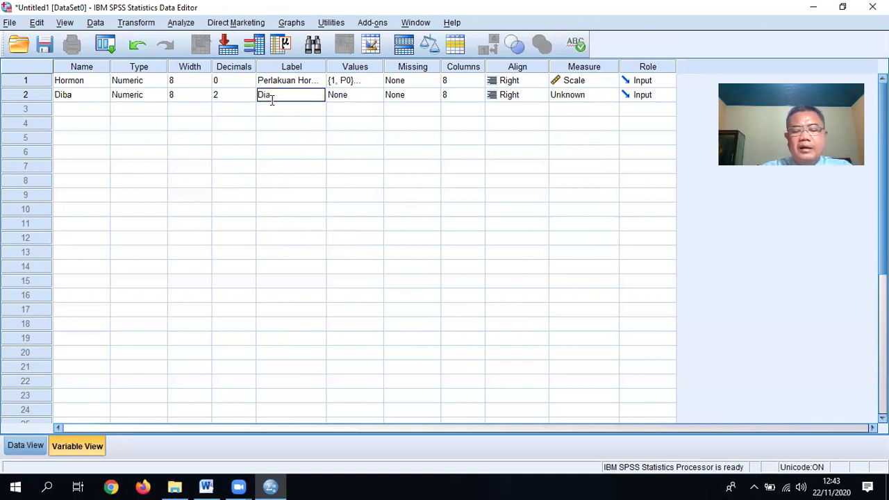
type("meter Batang")
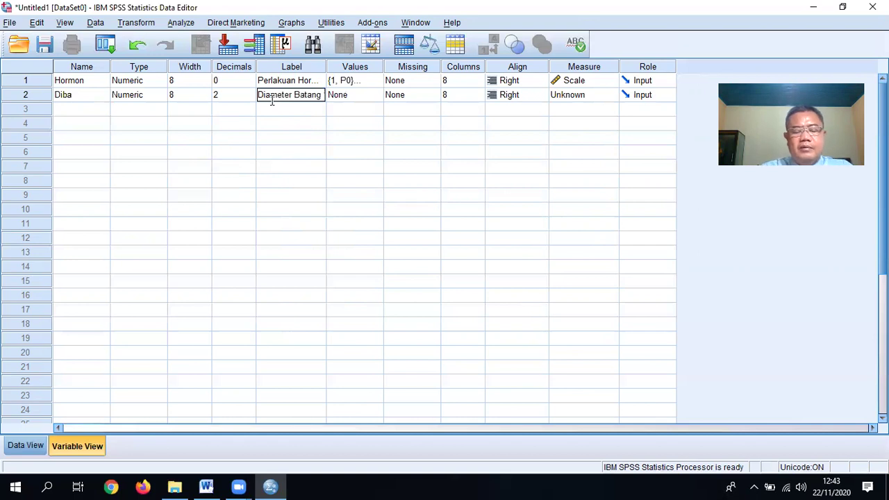
type(" (cm)")
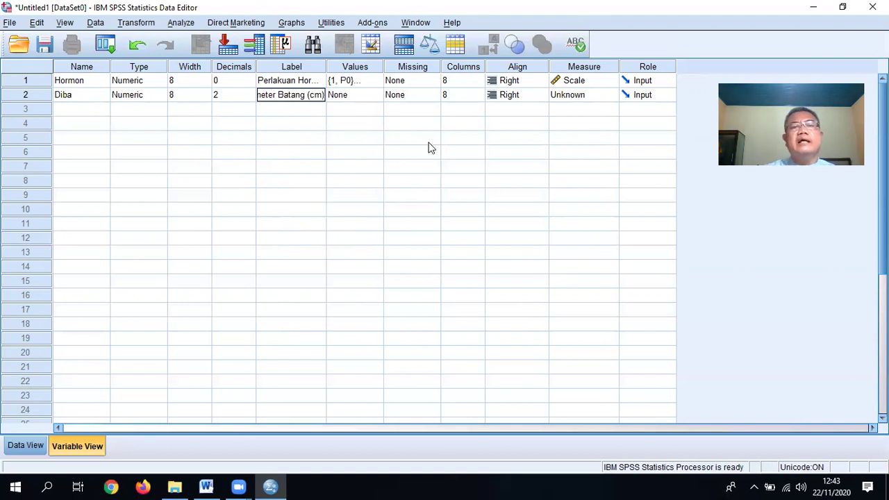
left_click(582, 97)
left_click(614, 171)
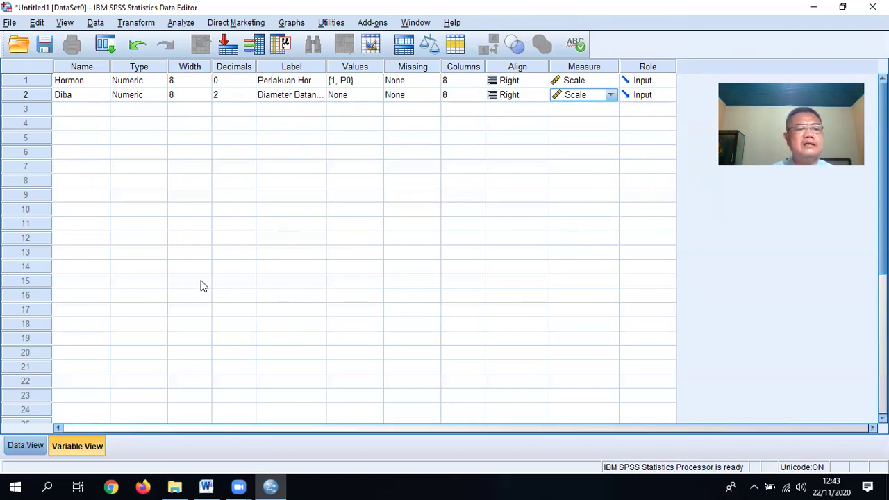
Step: Enter 1 as the Hormon value in rows 1 to 3 of the data sheet
left_click(34, 448)
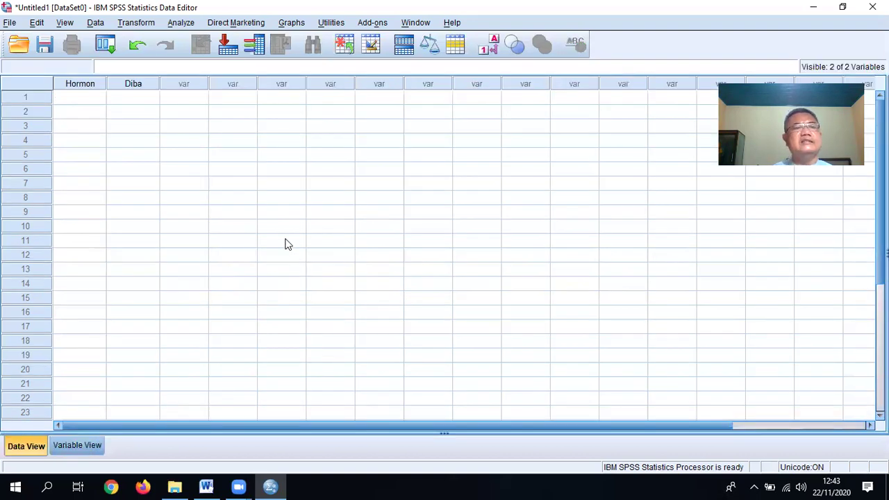
left_click(89, 99)
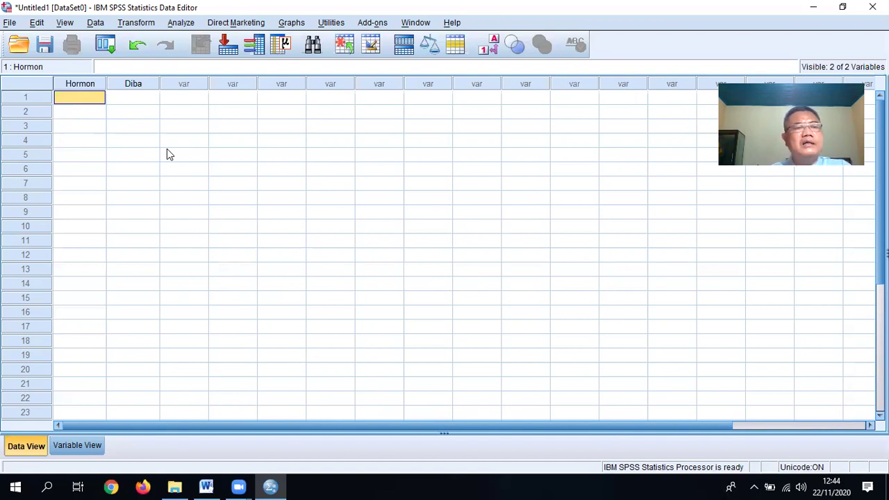
type("1")
key("Return")
type("1")
key("Return")
type("1")
key("Return")
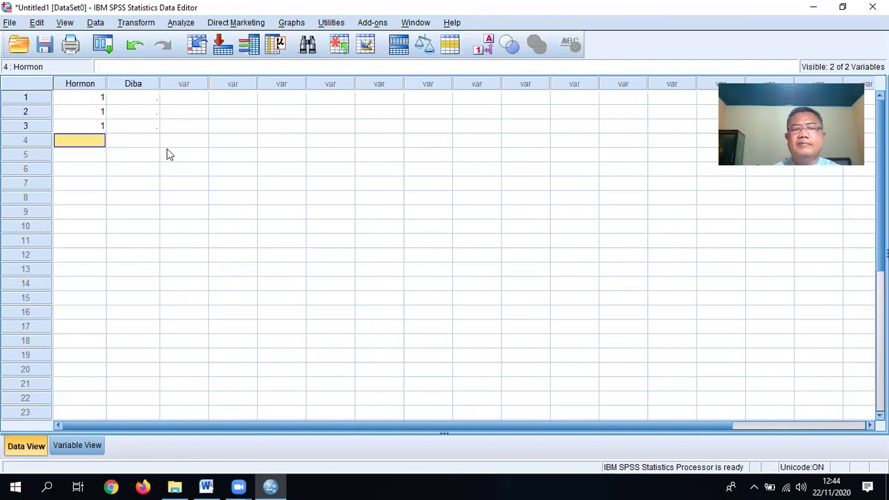
Step: Enter 2 as the Hormon value in rows 4 to 6
type("2")
key("Return")
type("2")
key("Return")
type("2")
key("Return")
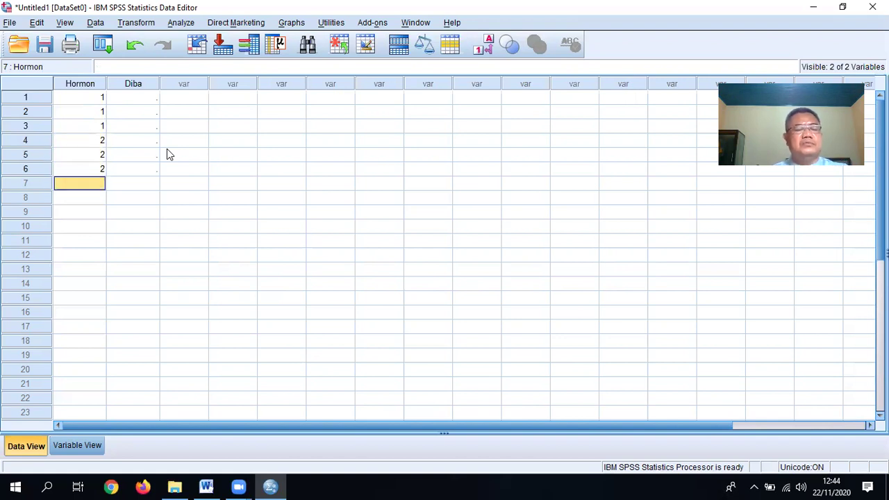
Step: Enter 3 as the Hormon value in rows 7 to 9
type("3")
key("Return")
type("3")
key("Return")
type("3")
key("Return")
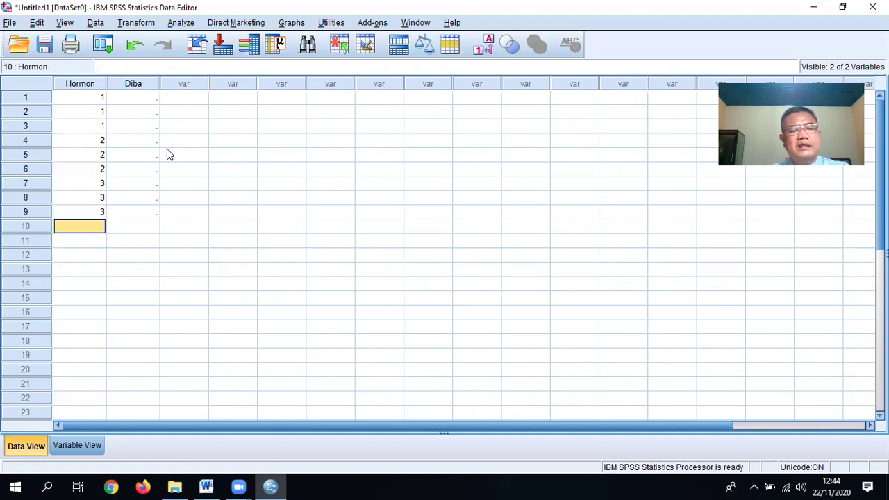
Step: Enter 4 as the Hormon value in rows 10 to 12
type("4")
key("Return")
type("4")
key("Return")
type("4")
key("Return")
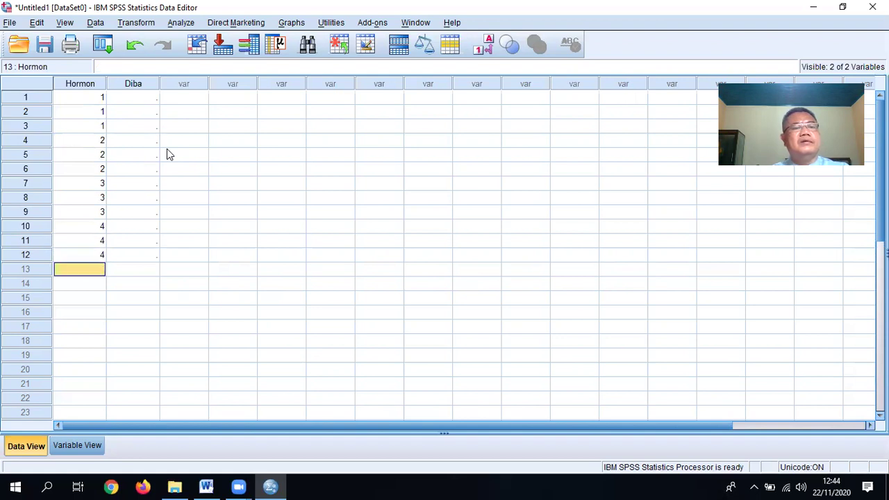
Step: Enter 5 as the Hormon value in rows 13 to 15
type("5")
key("Return")
type("5")
key("Return")
type("5")
key("Tab")
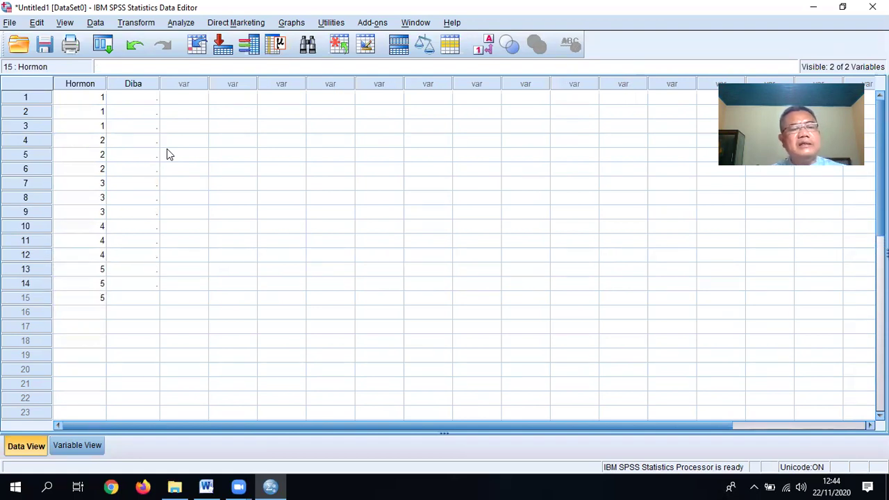
Step: Try to enter the first Diba value in row 1 as 0,25 with a decimal comma
key("Up")
key("Up")
key("Up")
key("Up")
key("Up")
key("Up")
key("Up")
key("Up")
key("Up")
key("Up")
key("Up")
key("Up")
key("Up")
key("Up")
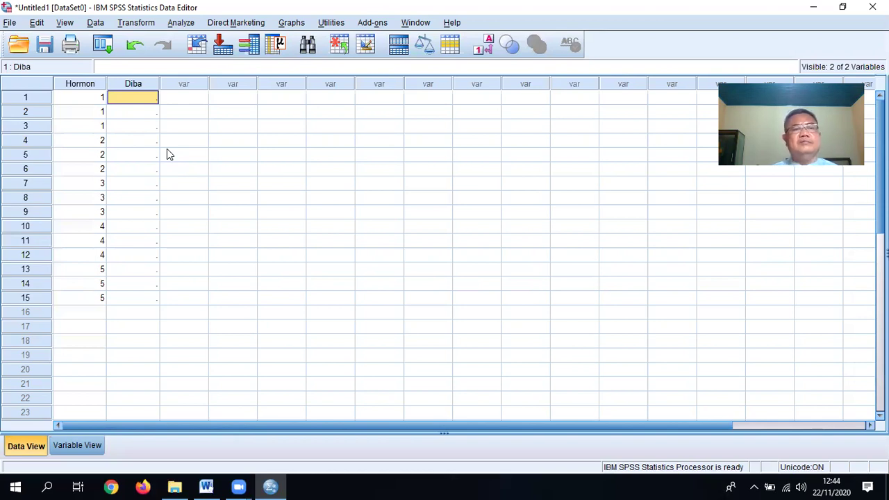
type("0,")
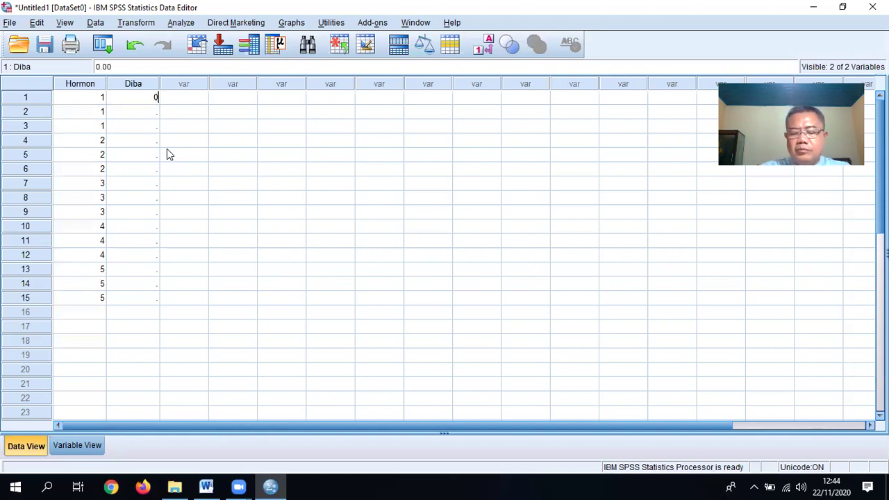
type("25")
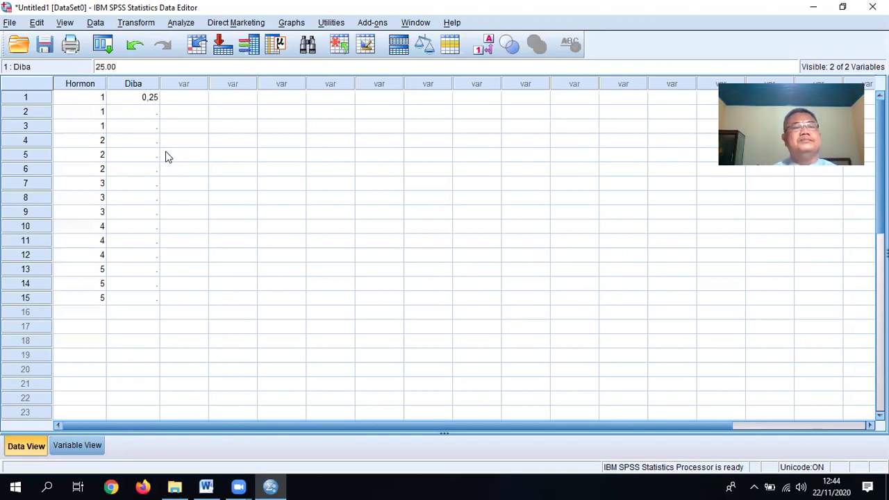
left_click(138, 115)
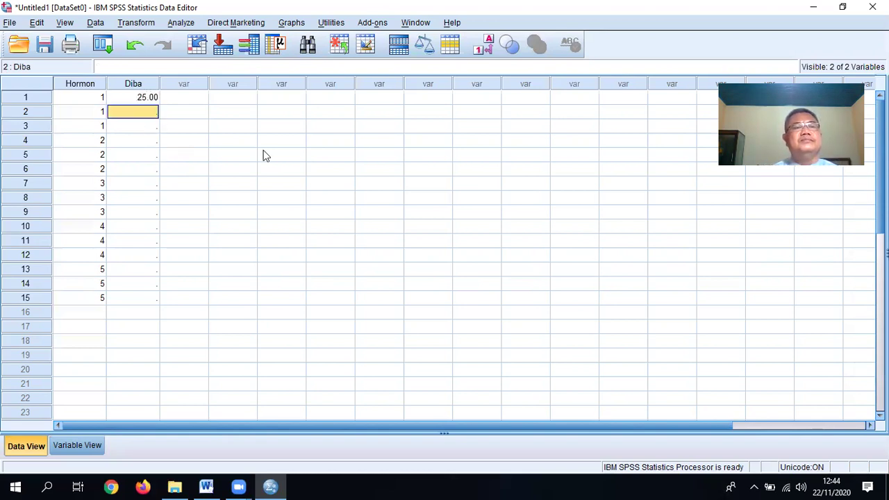
Step: Enter the Diba values 0.25, 0.28 and 0.2 in rows 1 to 3, using a decimal point
left_click(152, 101)
type("0.25")
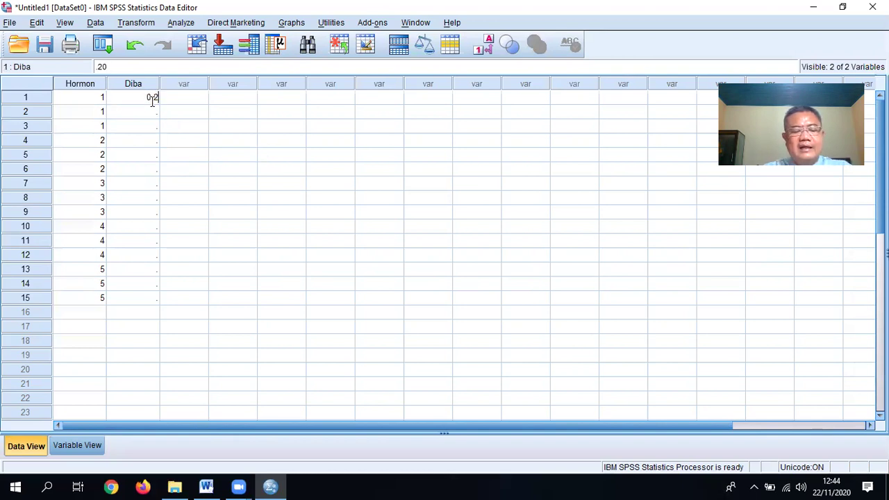
left_click(192, 173)
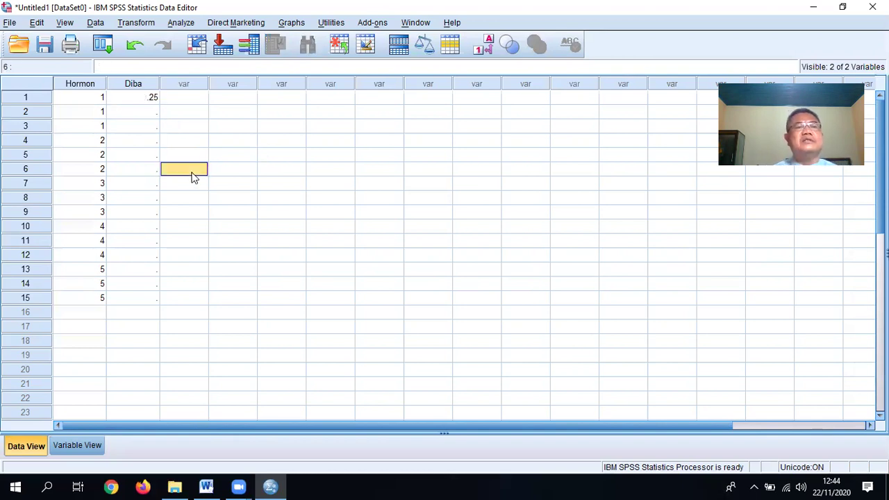
left_click(148, 114)
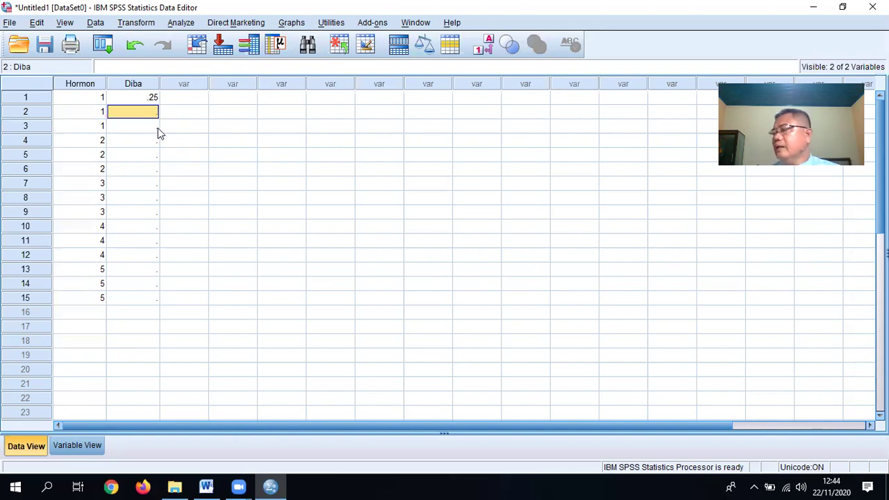
type("0.28")
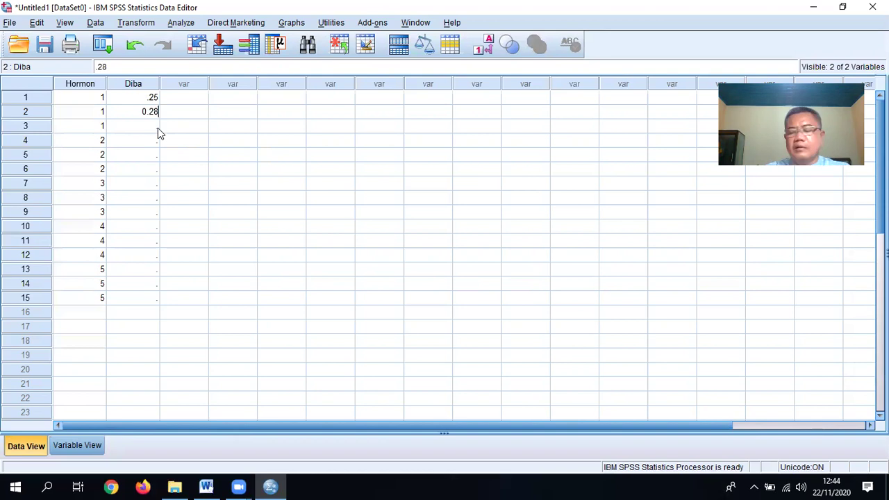
key("Return")
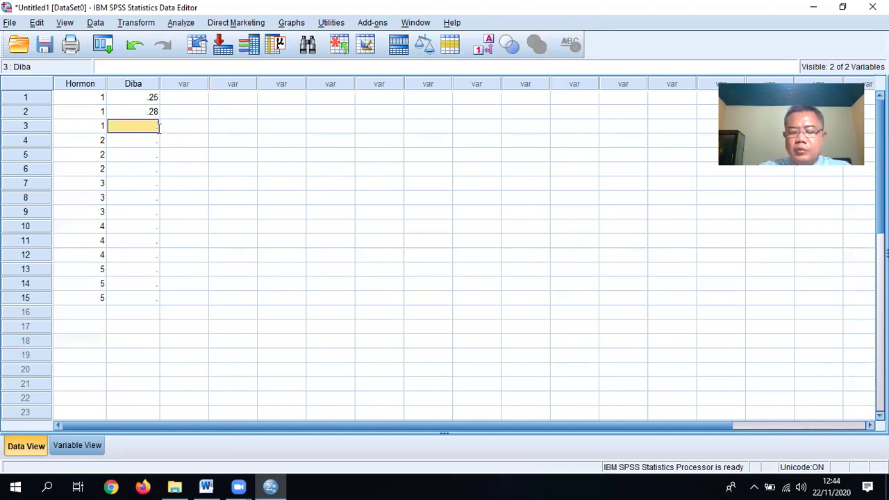
type("0.2")
key("Return")
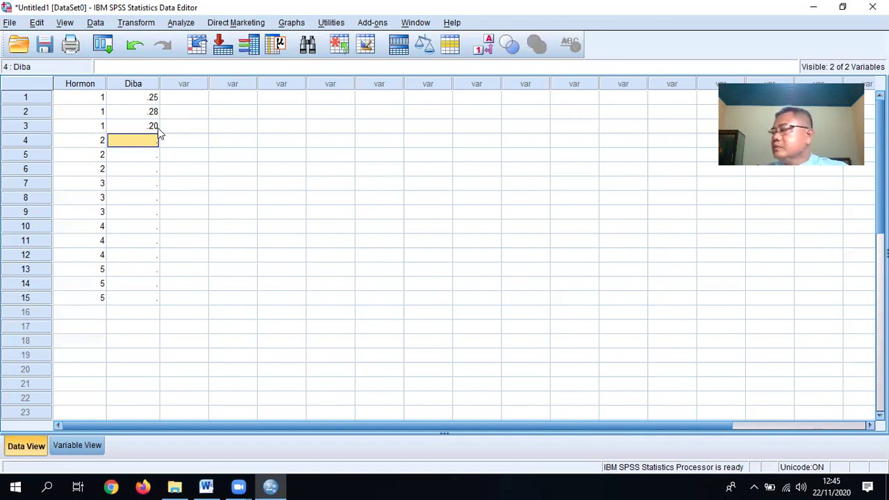
Step: Enter the Diba values 0.3, 0.27 and 0.35 in rows 4 to 6
type("0.3")
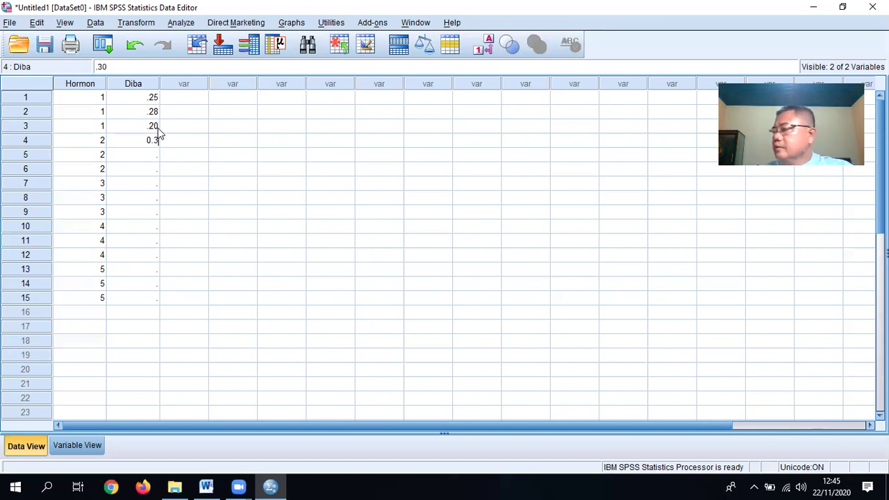
key("Return")
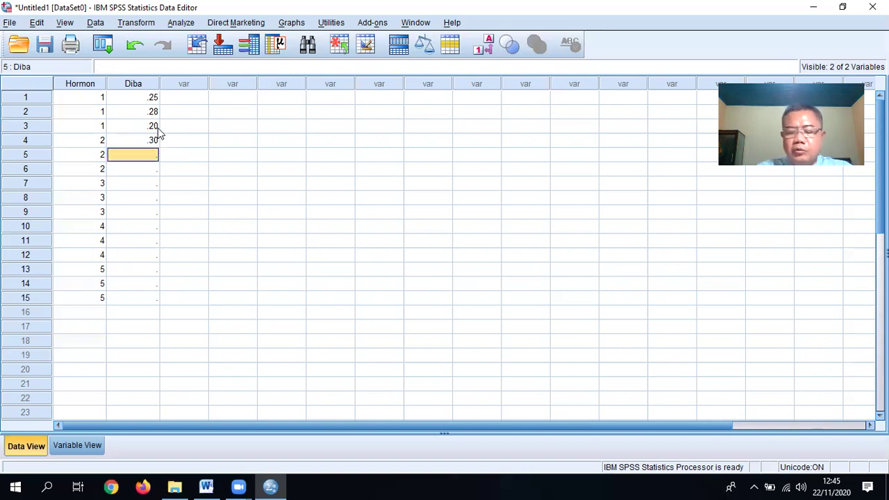
type("0.27")
key("Return")
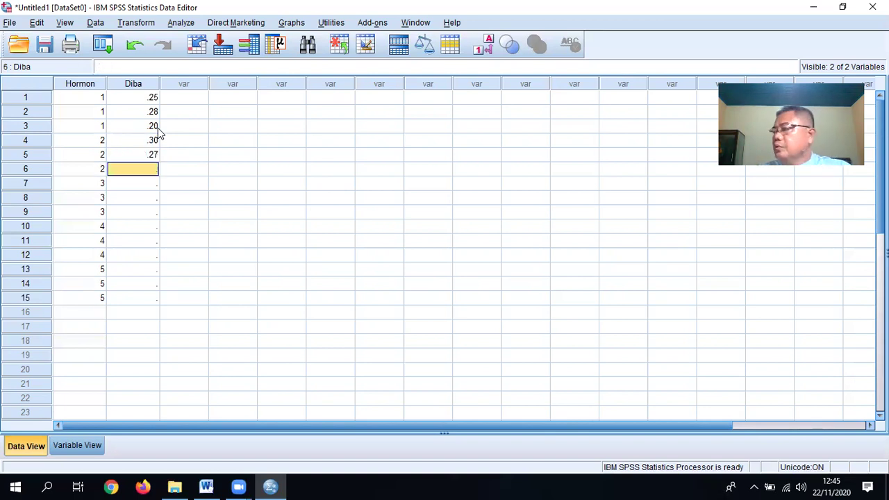
type("0")
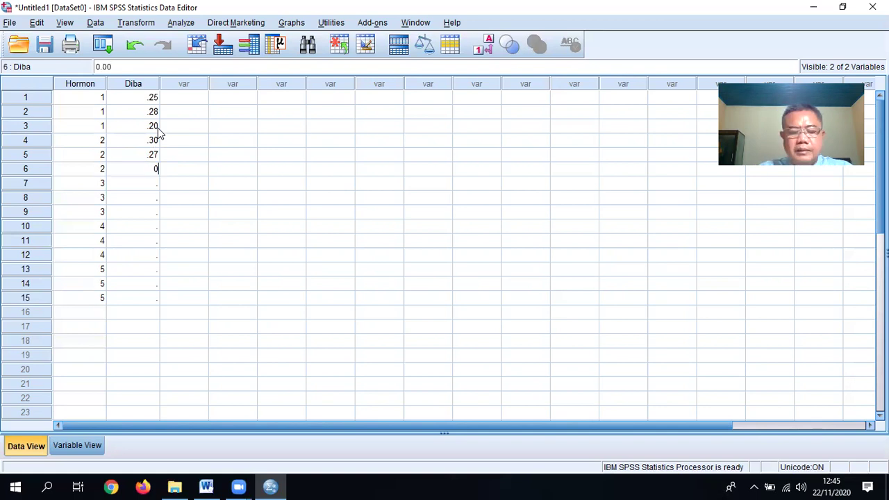
type(".35")
key("Return")
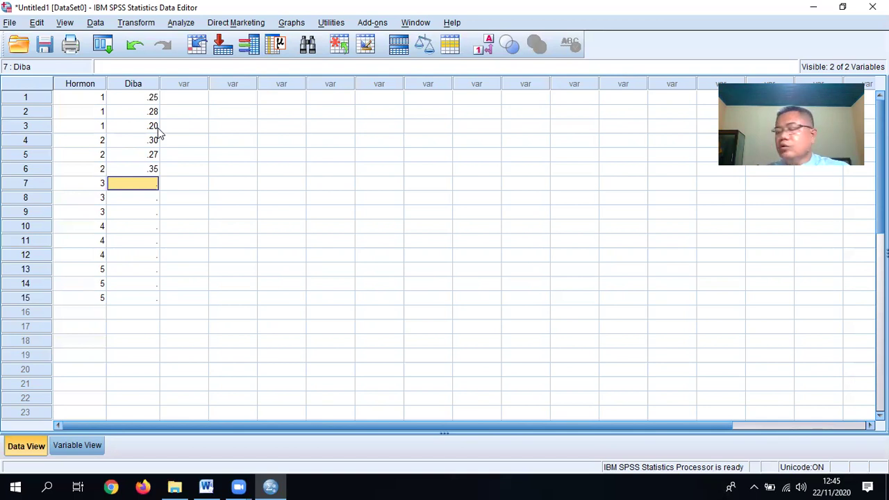
Step: Enter the Diba values 0.41, 0.43 and 0.45 in rows 7 to 9
type("0.41")
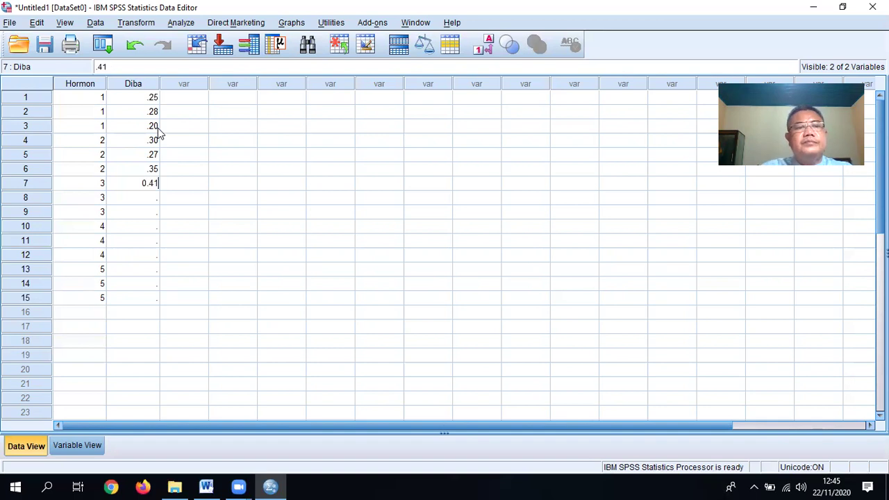
key("Return")
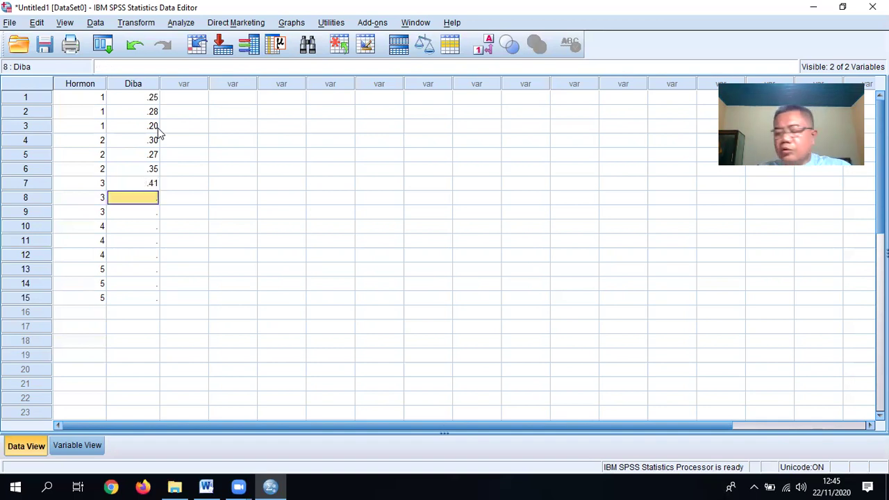
type("0.43")
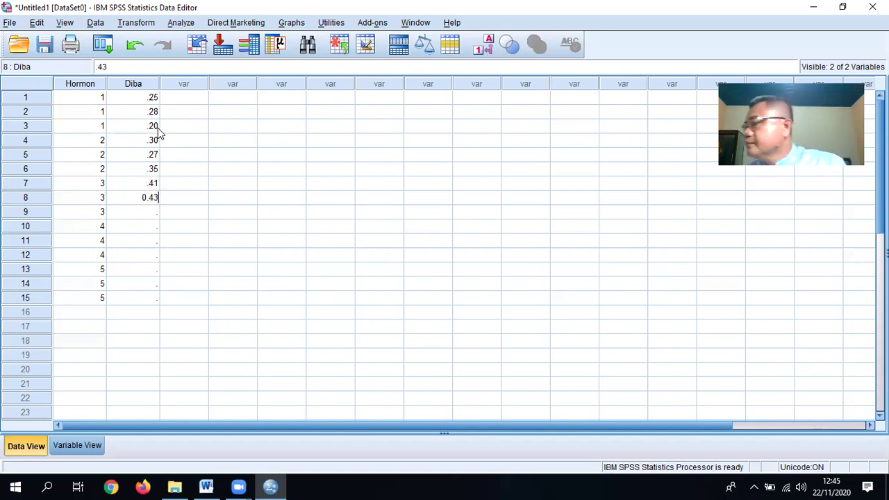
key("Return")
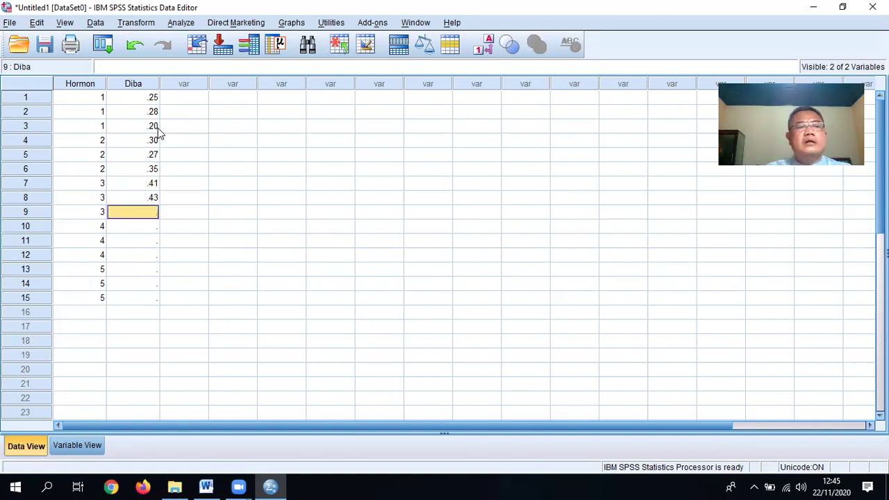
type("0.45")
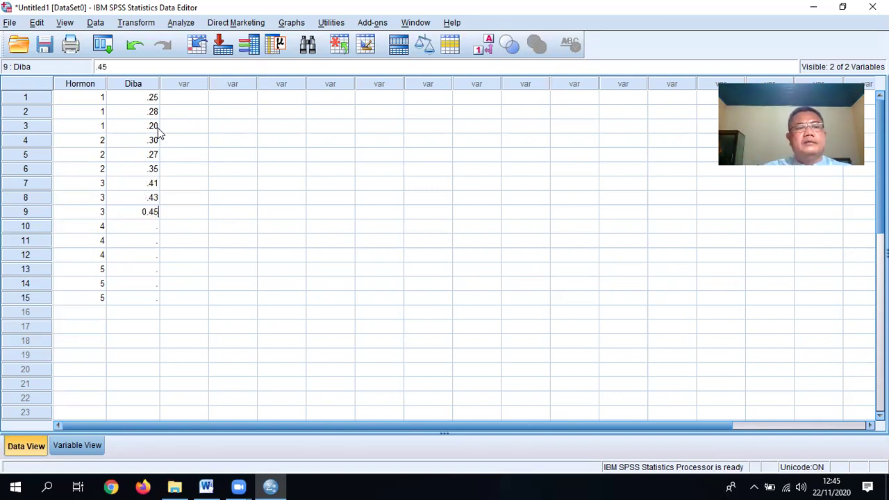
key("Return")
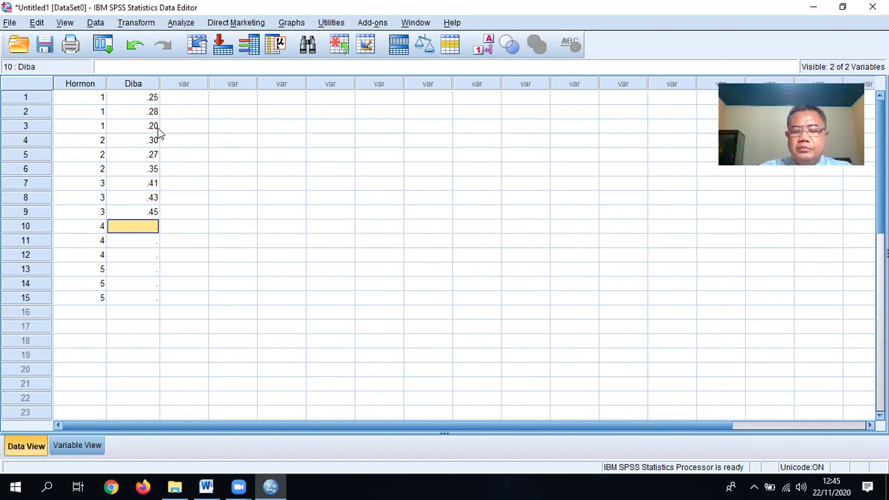
Step: Enter the Diba values 0.51, 0.56 and 0.59 in rows 10 to 12
type("0.51")
key("Return")
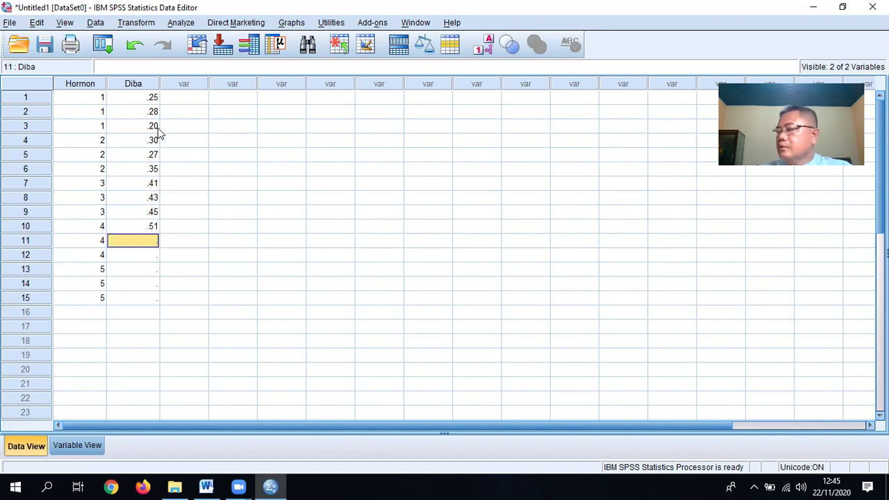
type("0.")
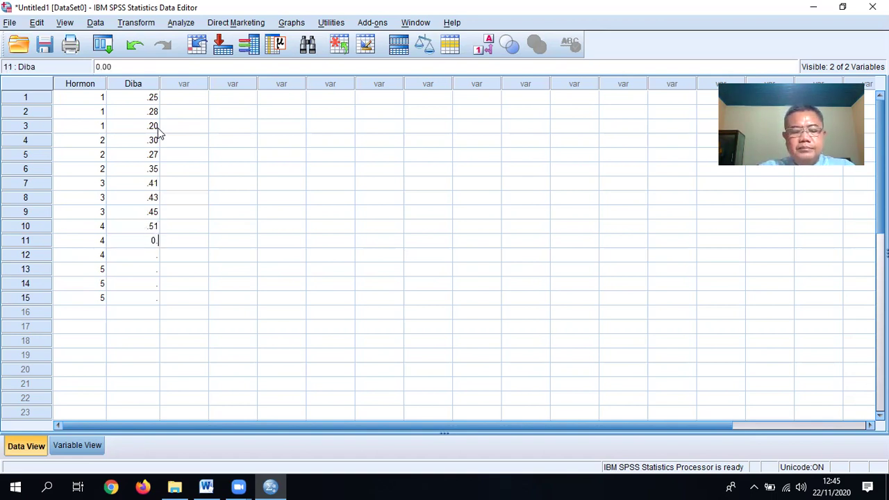
type("56")
key("Return")
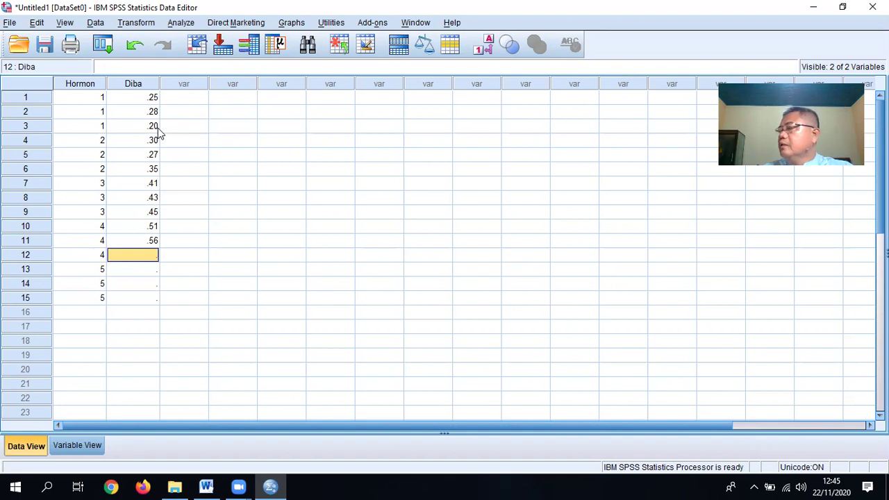
type("0")
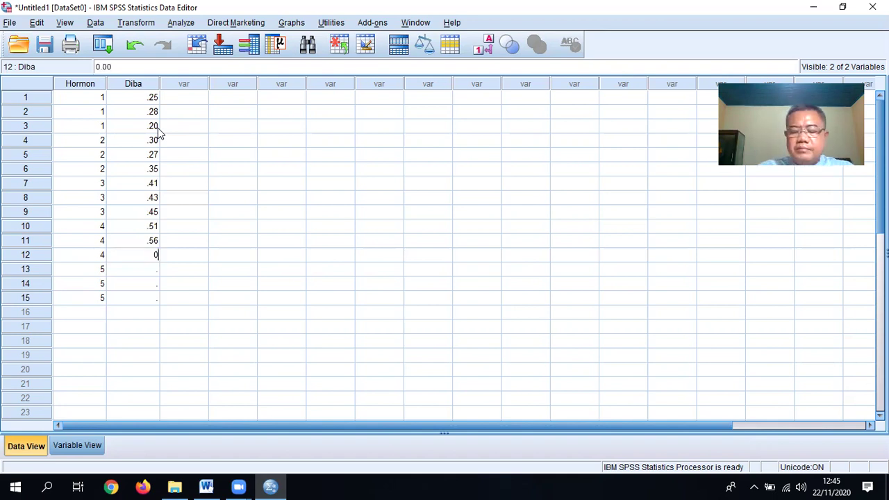
type(".59")
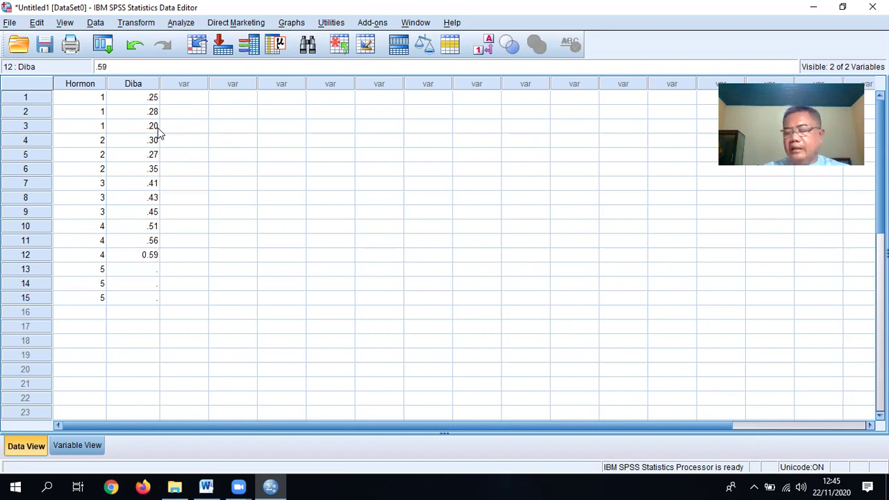
key("Return")
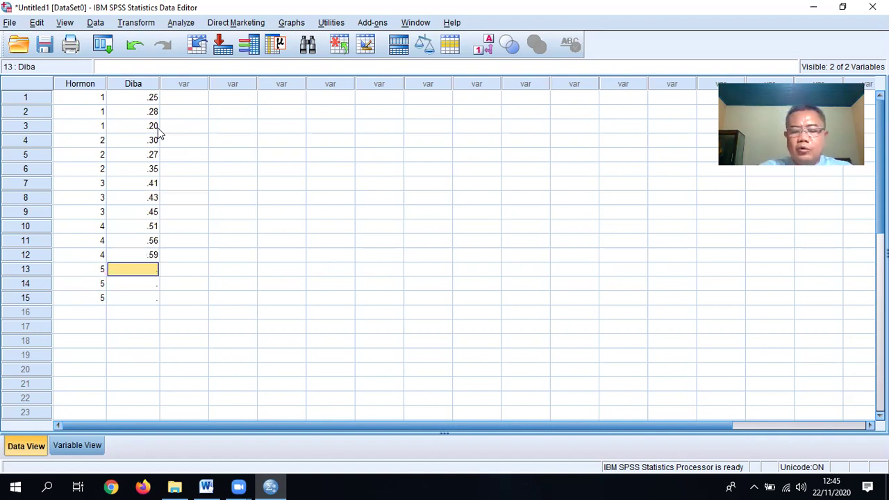
Step: Enter the Diba values 0.71, 0.65 and 0.67 in rows 13 to 15
type("0.71")
key("Return")
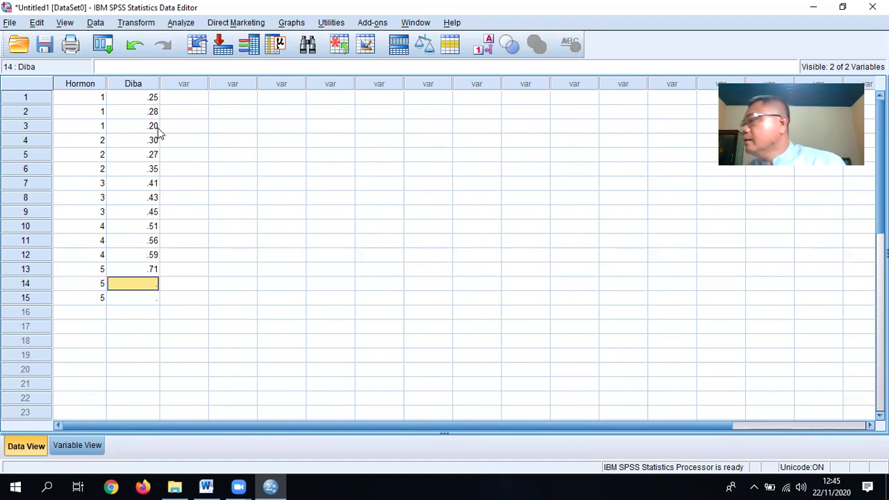
type("0.65")
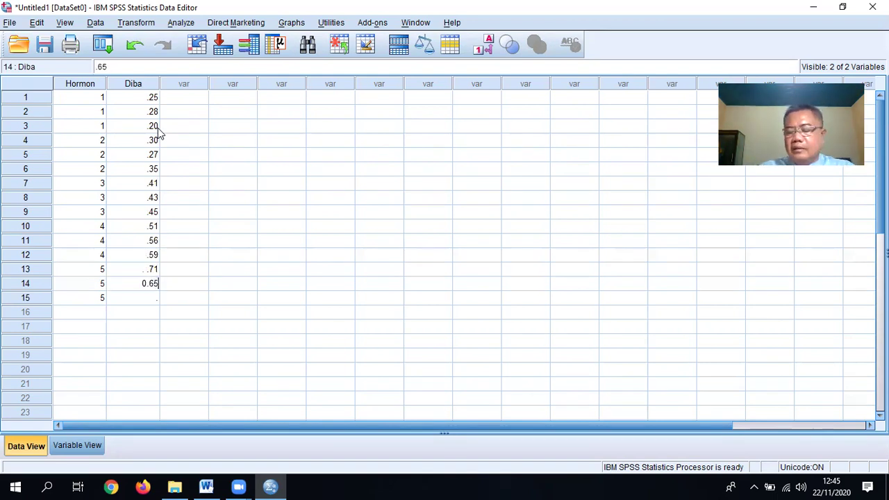
key("Return")
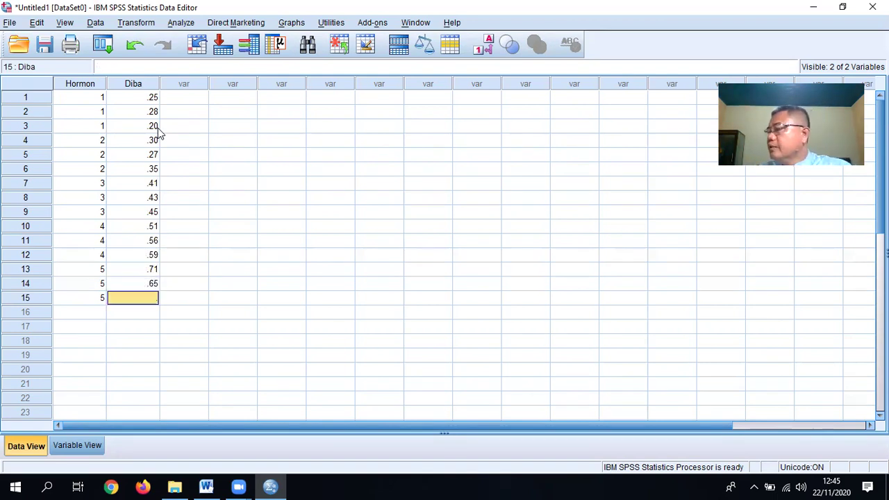
type("0.67")
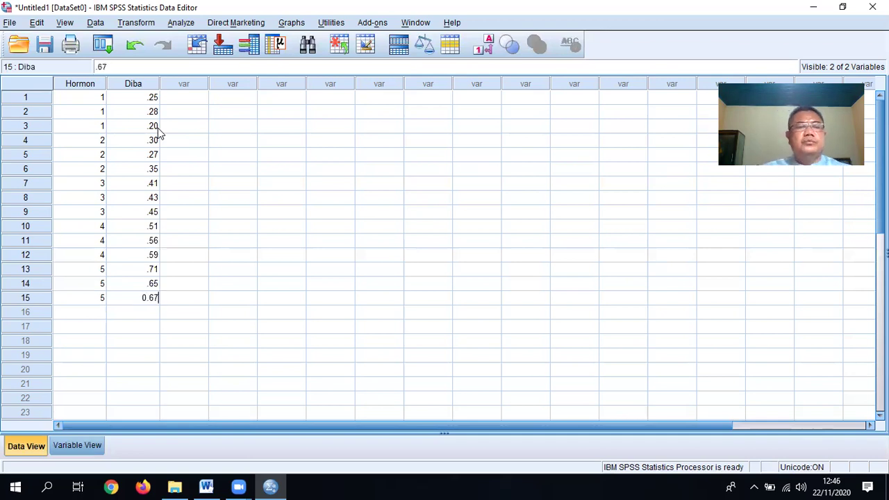
left_click(256, 269)
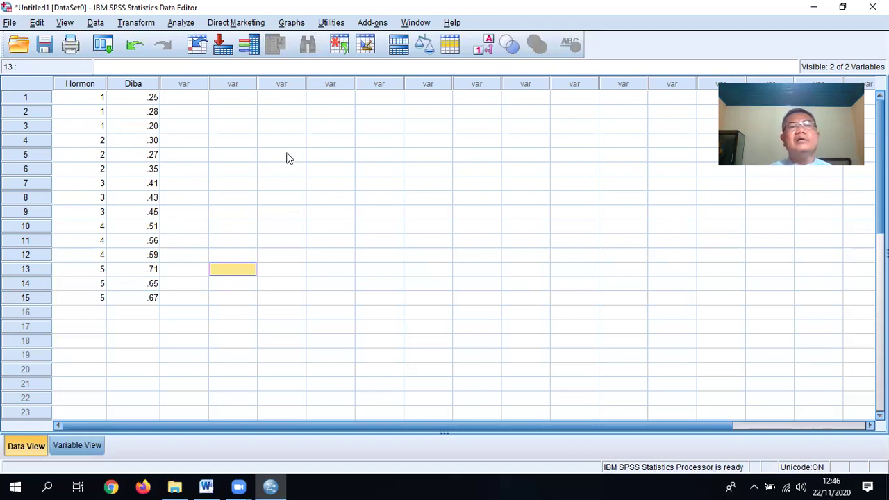
Step: Start a One-Way ANOVA analysis on the entered hormone and diameter data
left_click(192, 26)
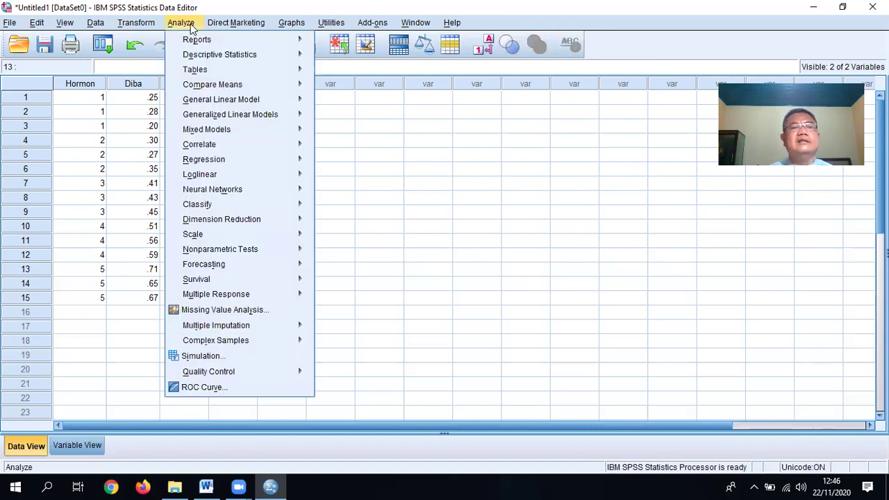
mouse_move(206, 85)
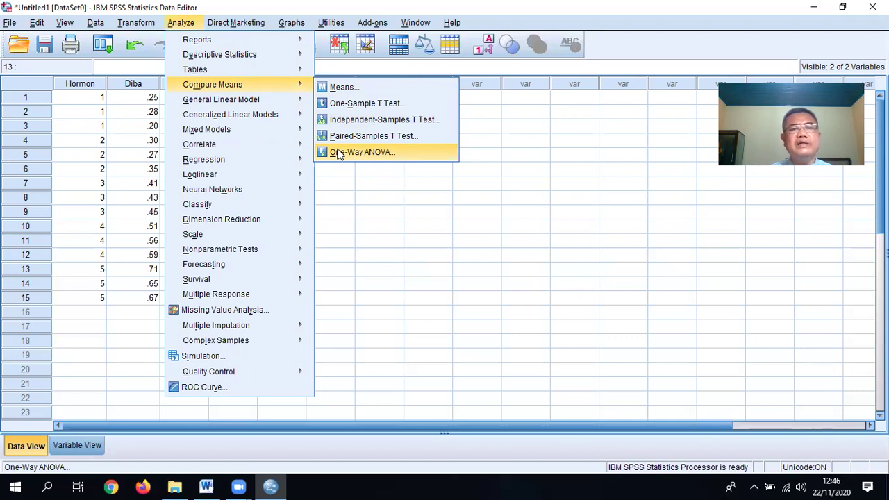
left_click(339, 154)
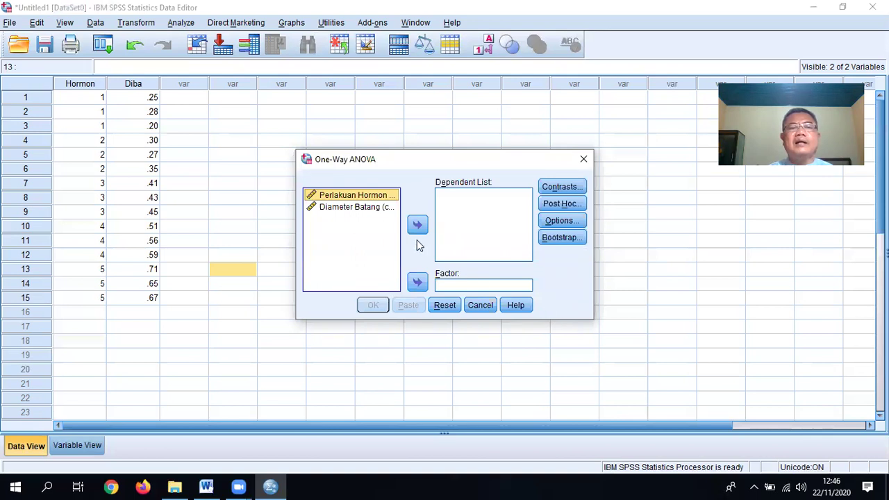
left_click(368, 207)
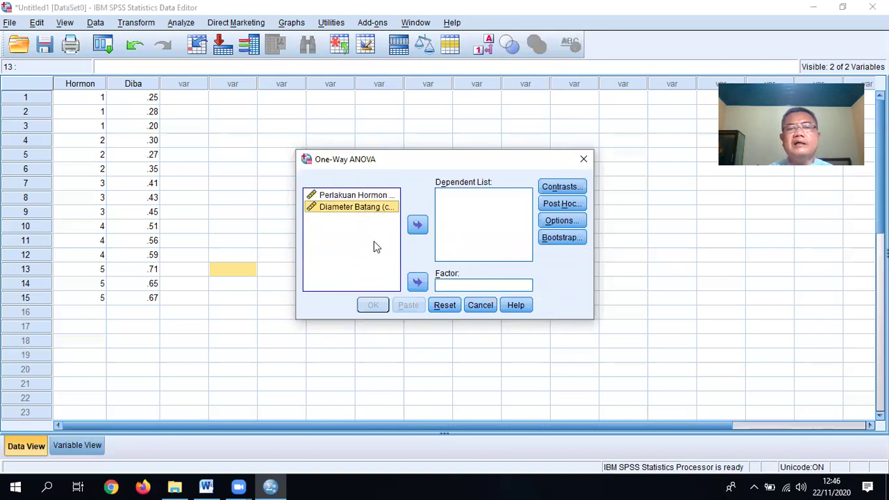
left_click(420, 227)
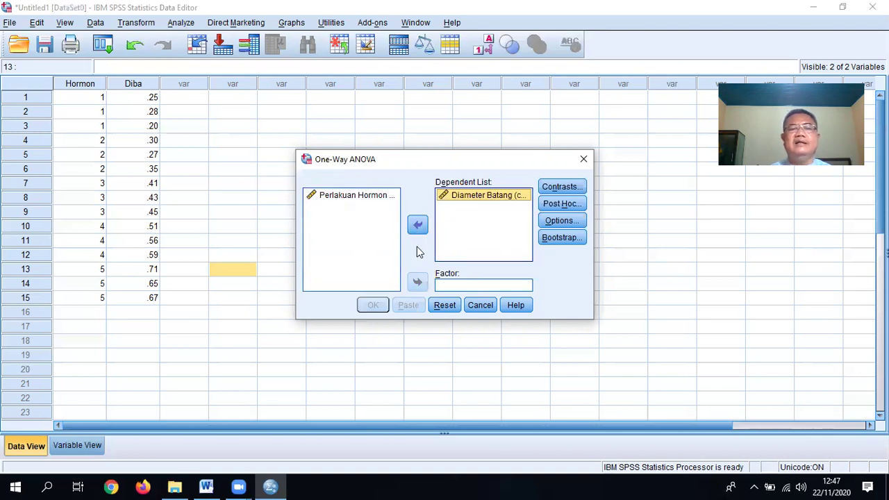
left_click(418, 224)
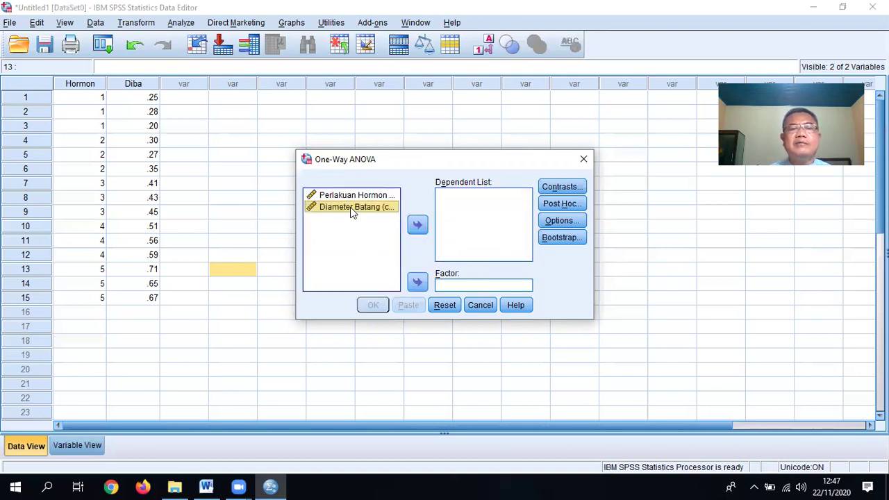
Step: Assign Diameter Batang as the dependent variable and Perlakuan Hormon as the factor of the One-Way ANOVA
left_click(355, 195)
left_click(356, 208)
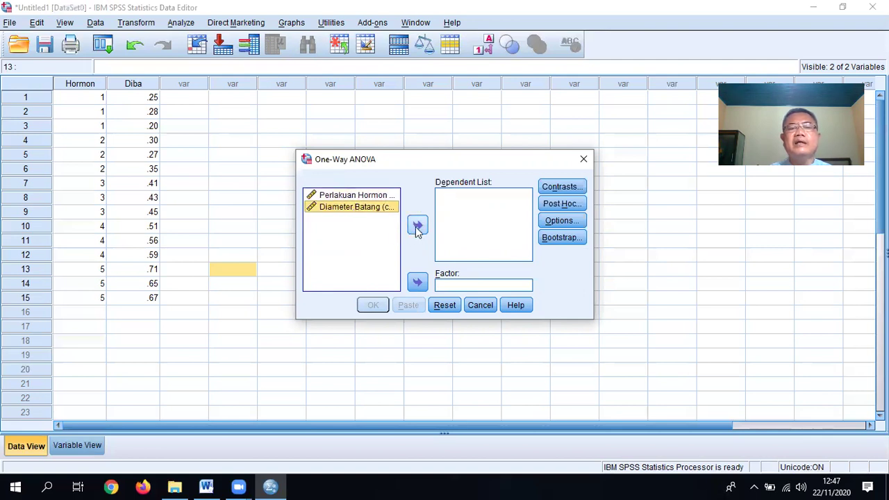
left_click(418, 224)
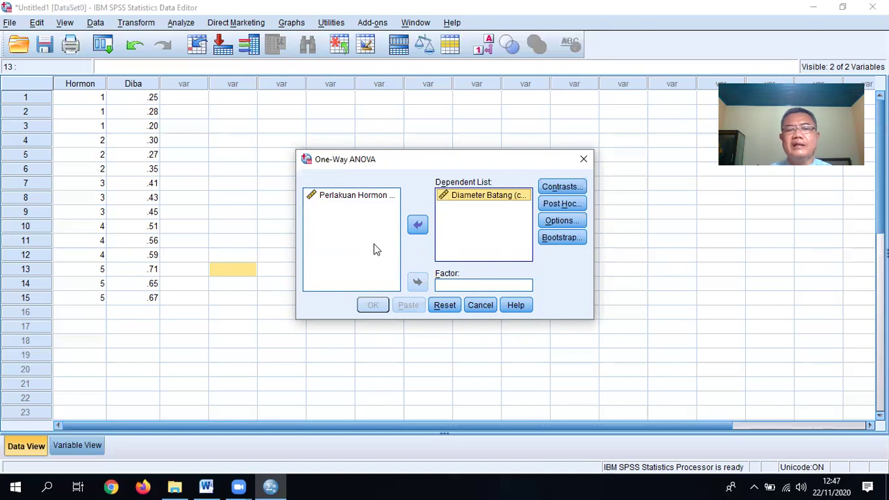
left_click(342, 198)
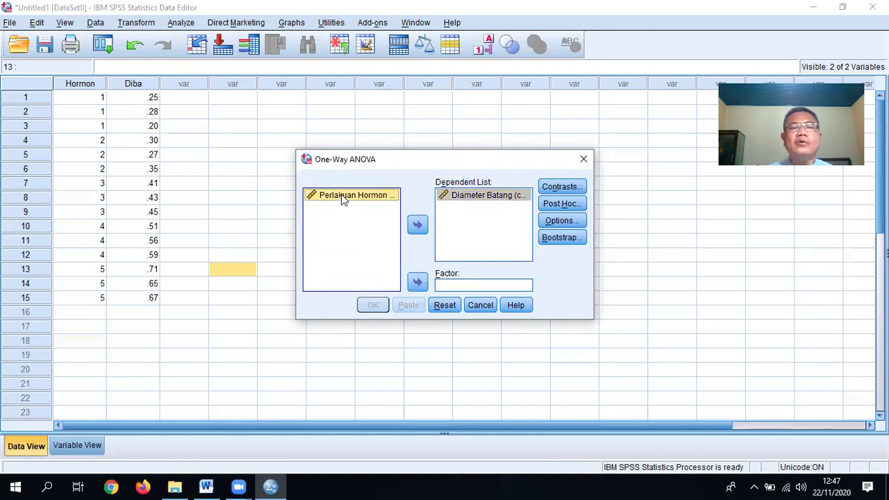
left_click(418, 284)
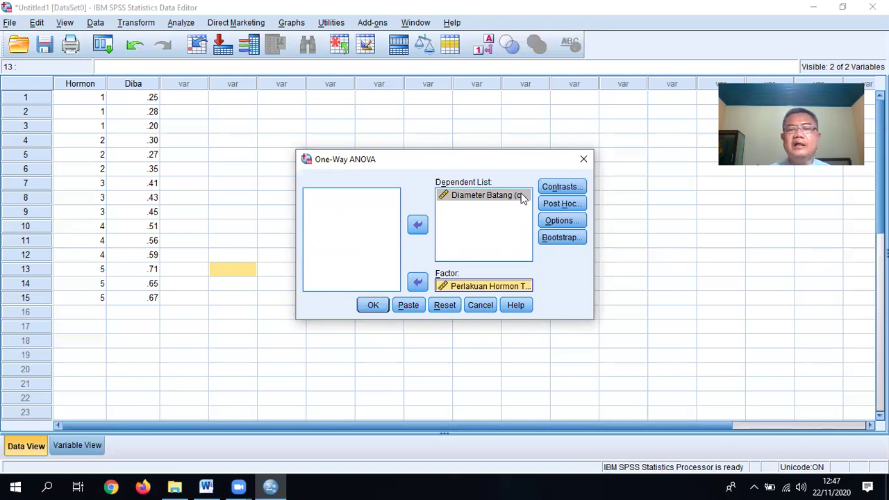
Step: Add the LSD post hoc multiple comparison test, with equal variances assumed, to the One-Way ANOVA
left_click(559, 208)
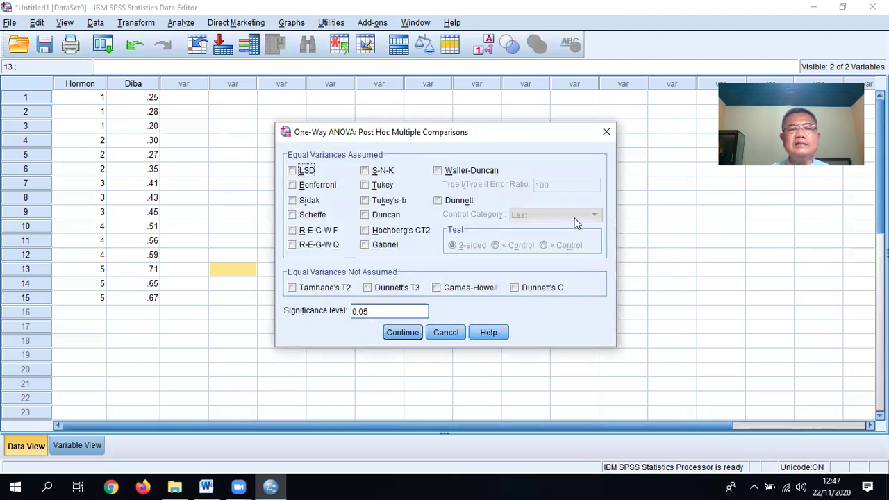
left_click(293, 171)
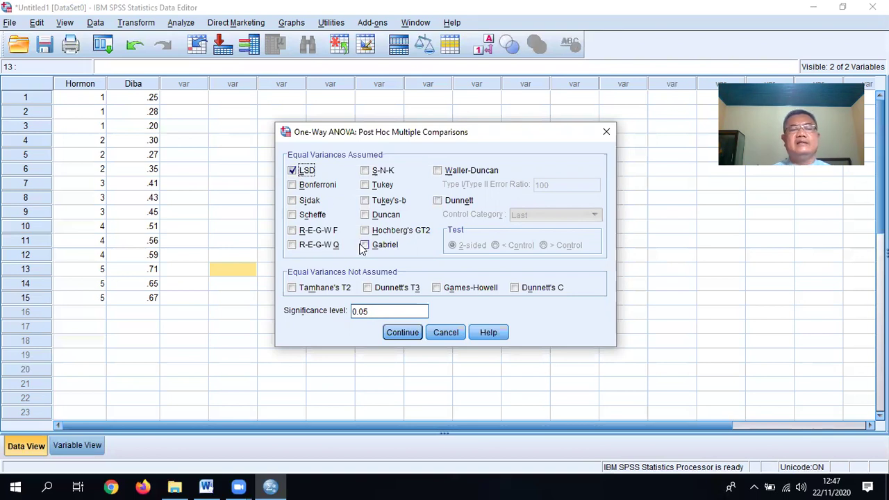
left_click(402, 334)
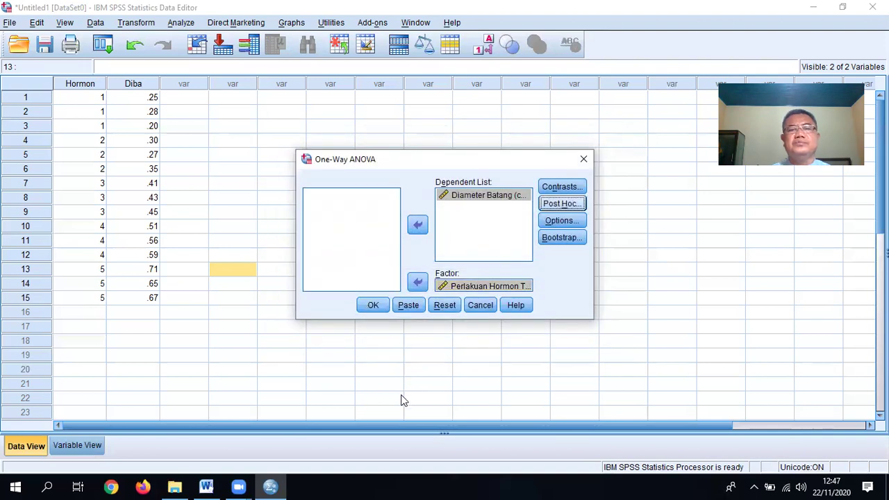
Step: Run the One-Way ANOVA with the LSD post hoc test
left_click(373, 308)
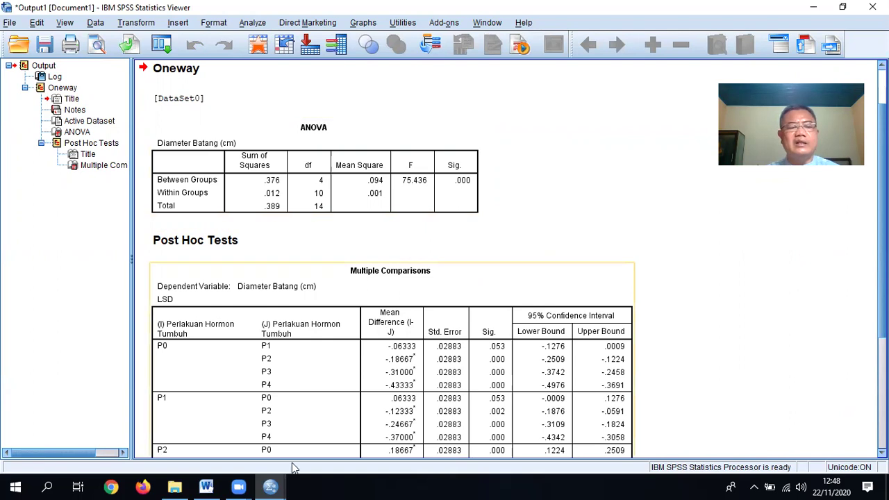
Step: Compare the ANOVA tables in the Word document "rolah data RAL dengan SPSS" with the ANOVA table in the SPSS output
left_click(206, 486)
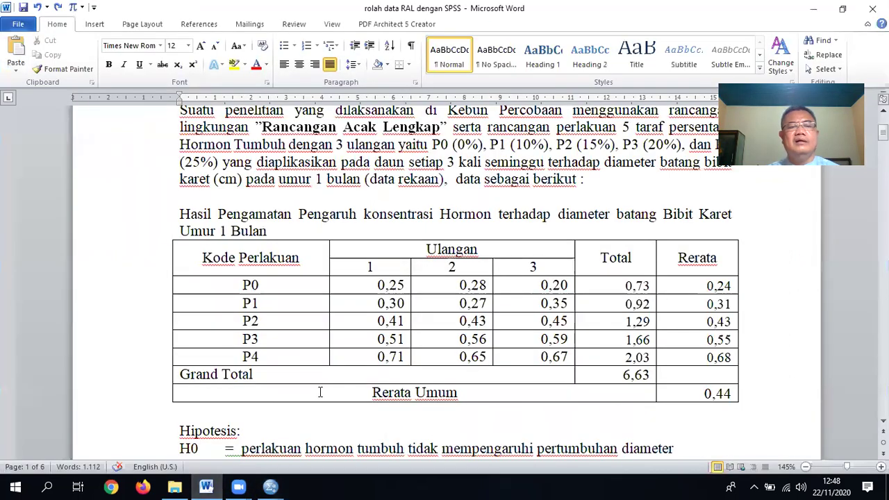
scroll(381, 375, "down", 10)
scroll(382, 376, "down", 15)
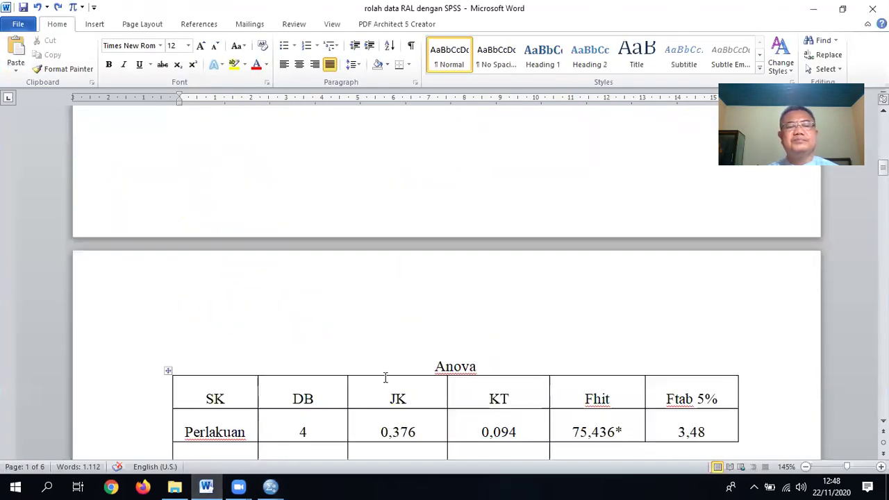
scroll(388, 375, "down", 1)
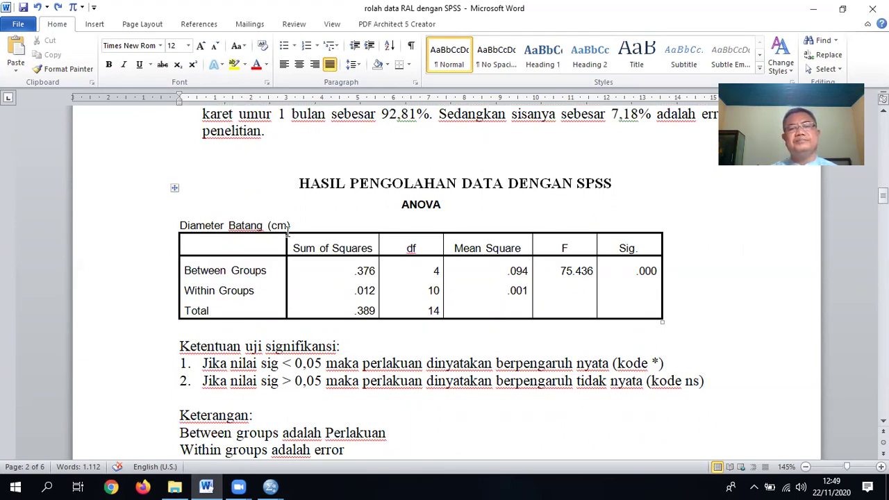
left_click(271, 486)
left_click(303, 458)
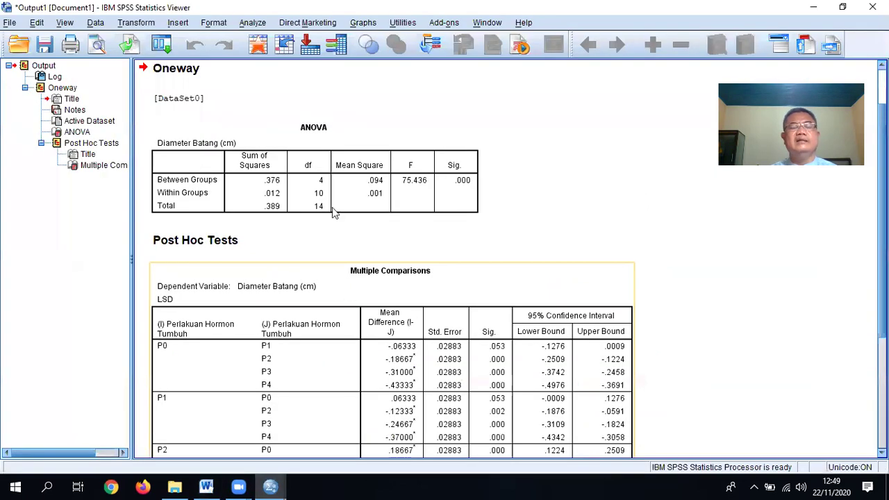
Step: Return to the Word document and examine the rows, column headings and Keterangan notes of the SPSS ANOVA table
left_click(206, 486)
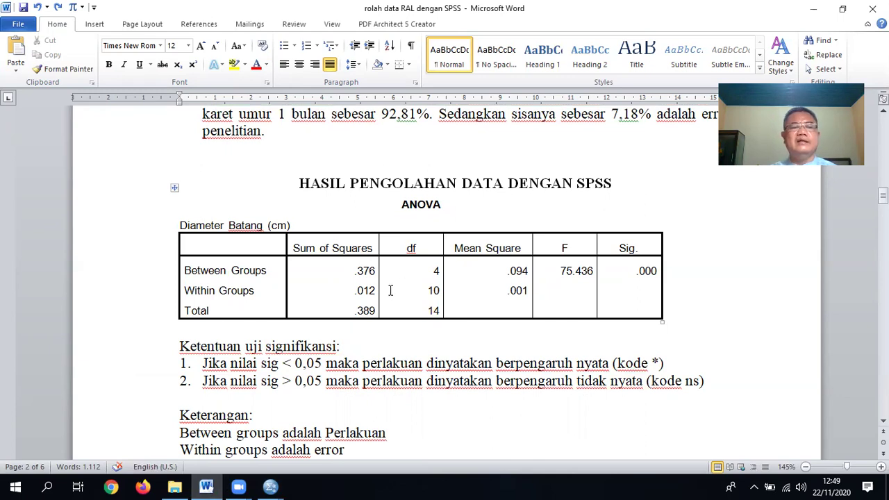
scroll(380, 285, "down", 1)
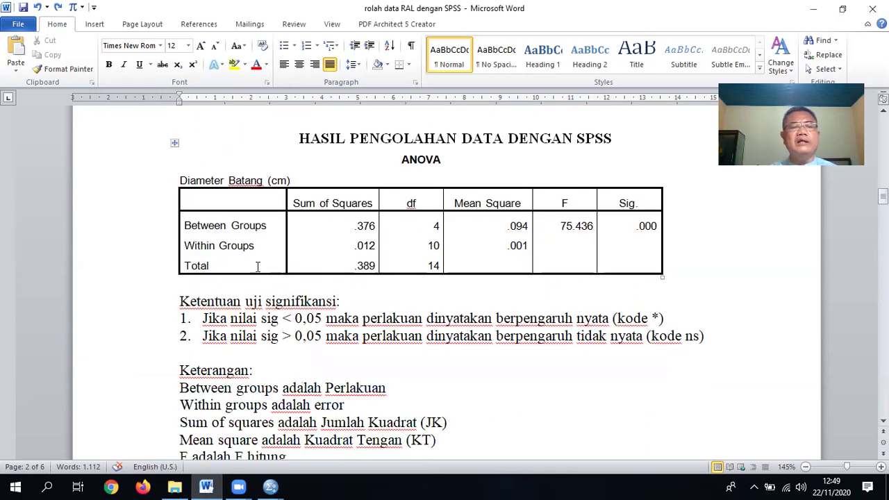
left_click_drag(187, 226, 266, 226)
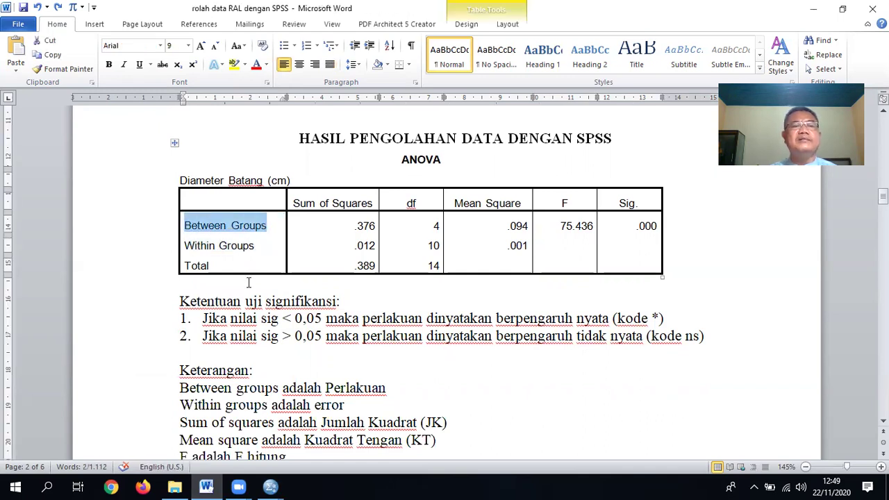
left_click_drag(186, 246, 255, 249)
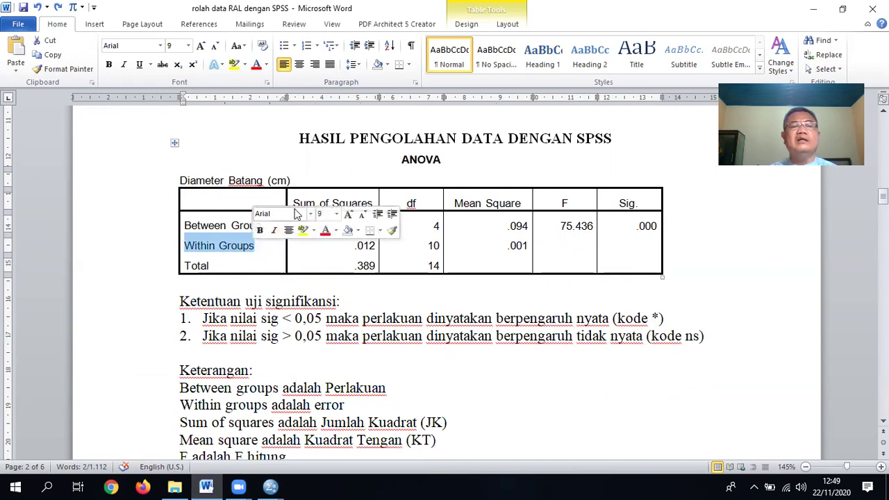
left_click(295, 201)
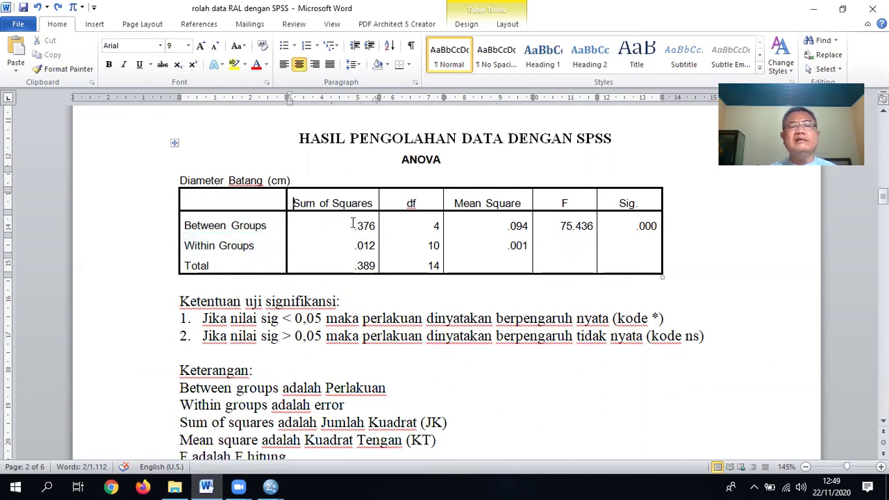
left_click(417, 203)
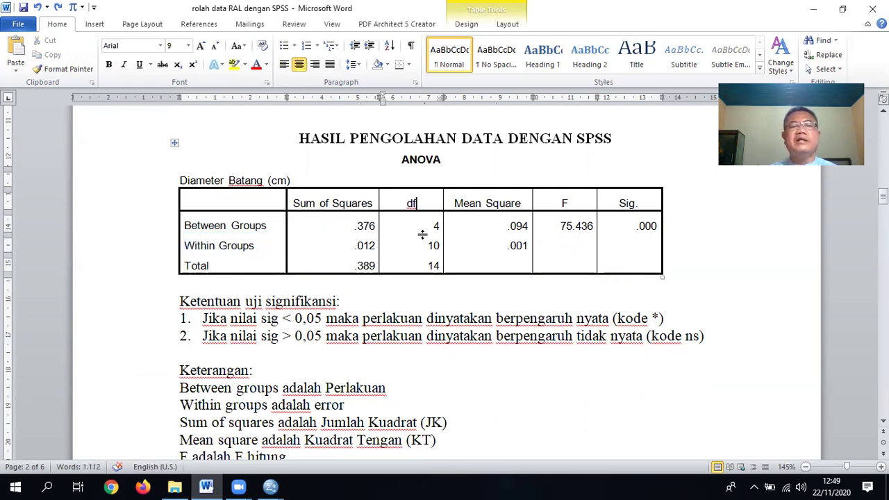
left_click(480, 202)
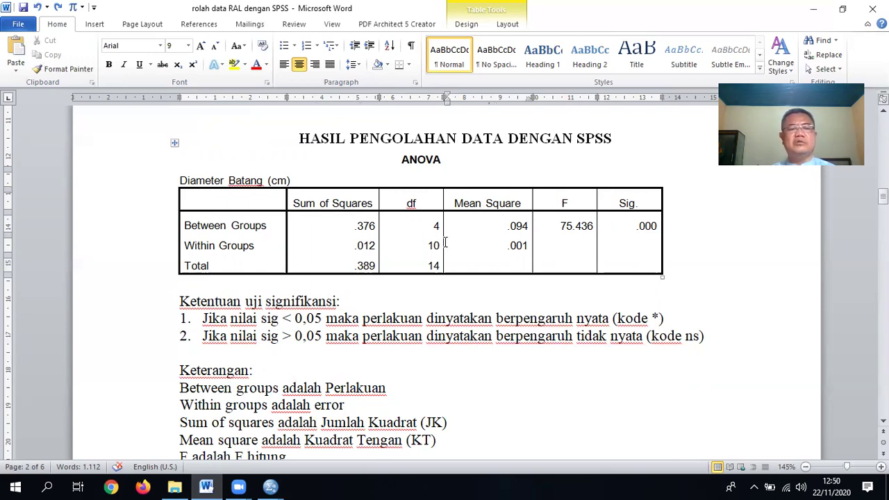
scroll(419, 284, "down", 3)
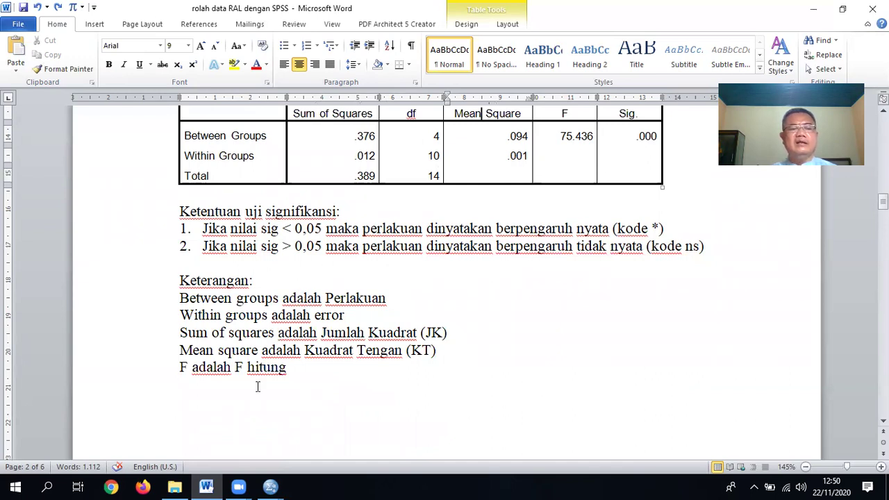
Step: Review the LSD Multiple Comparisons table in the SPSS output and its copy in the Word document
mouse_move(271, 487)
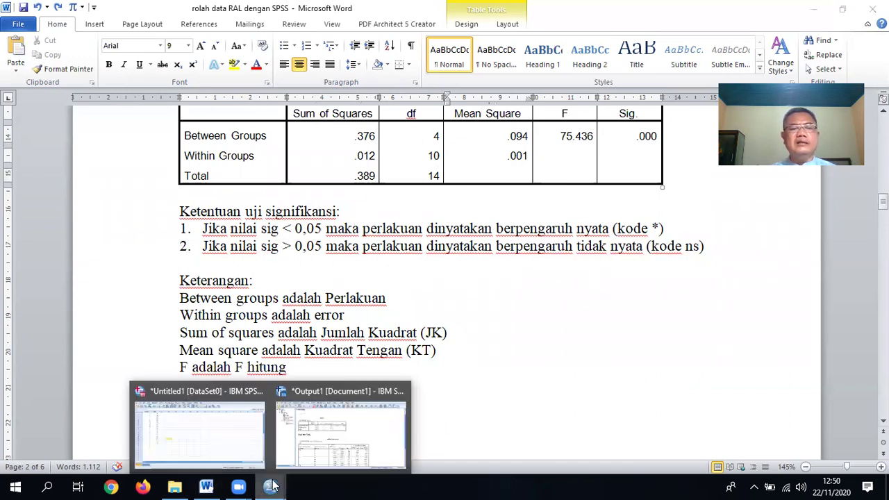
left_click(334, 424)
scroll(333, 337, "down", 3)
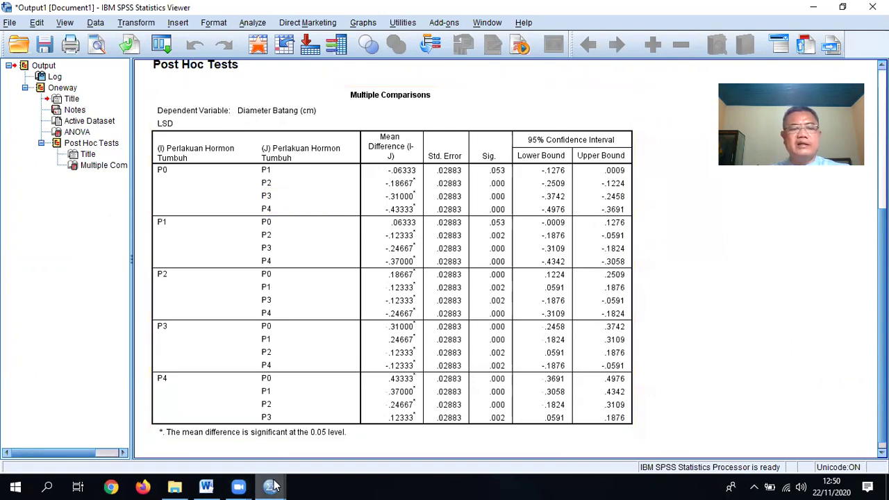
left_click(206, 487)
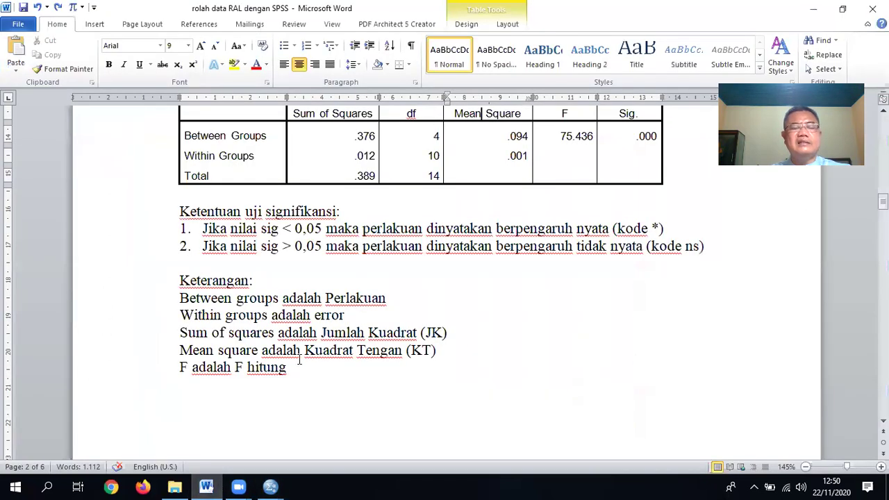
scroll(306, 354, "down", 10)
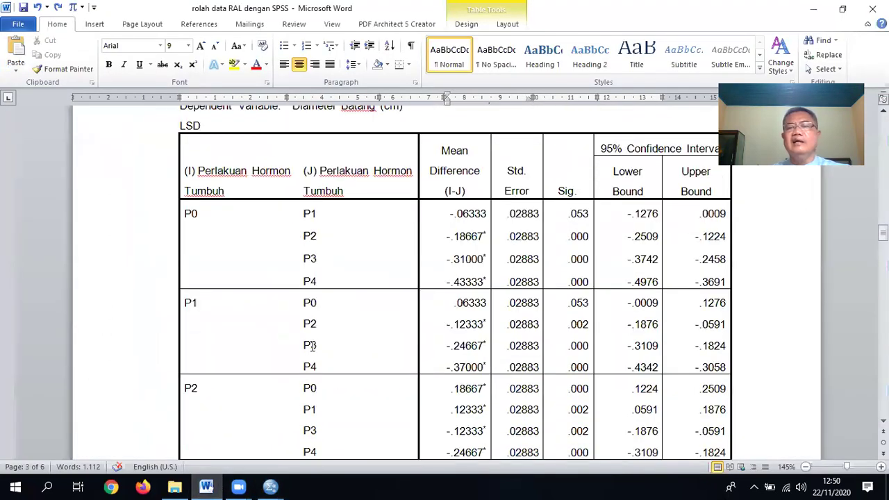
scroll(312, 344, "down", 1)
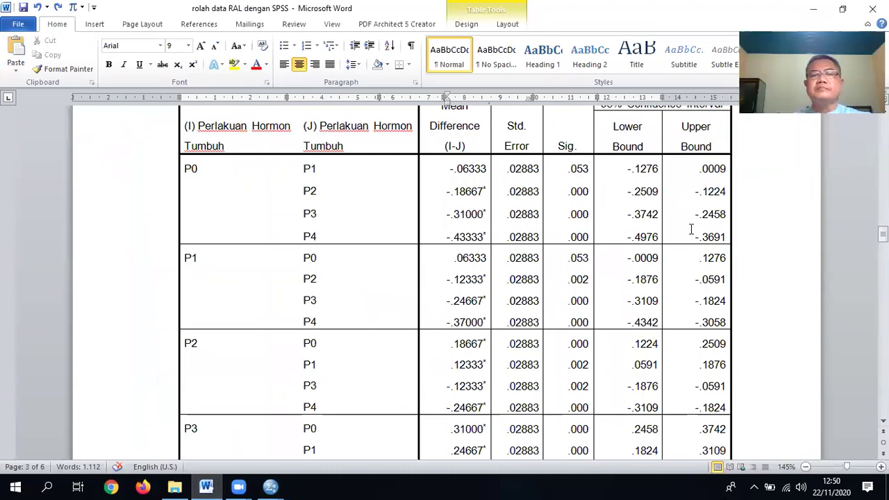
Step: Examine the treatment codes P0 to P4 in the "Ringkasan berdasarkan output SPSS" summary table
scroll(691, 230, "down", 9)
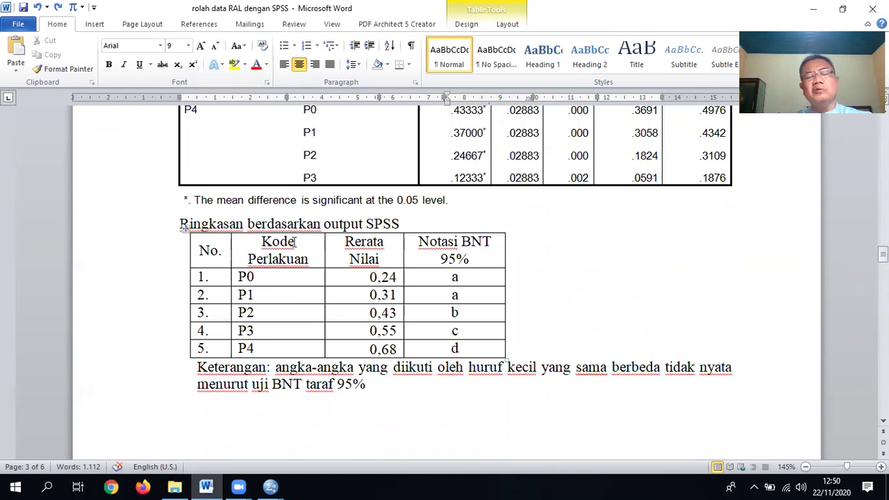
left_click(266, 280)
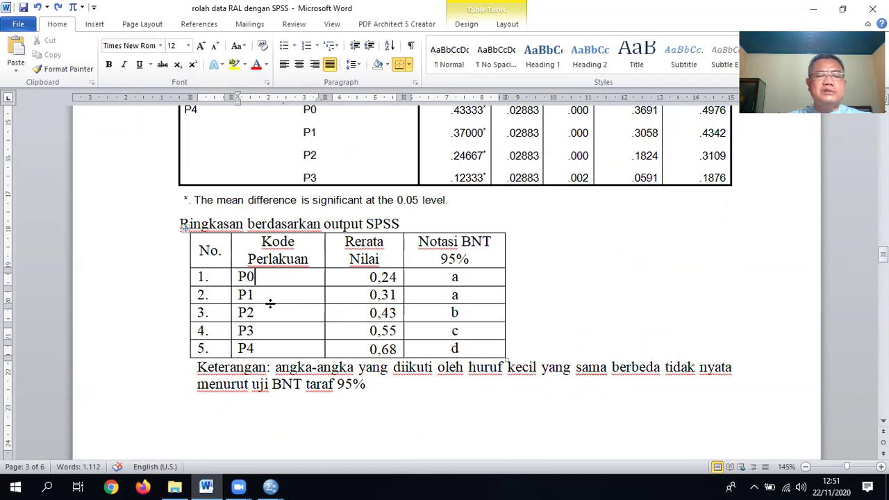
left_click(268, 294)
left_click(262, 313)
left_click(263, 332)
left_click(266, 347)
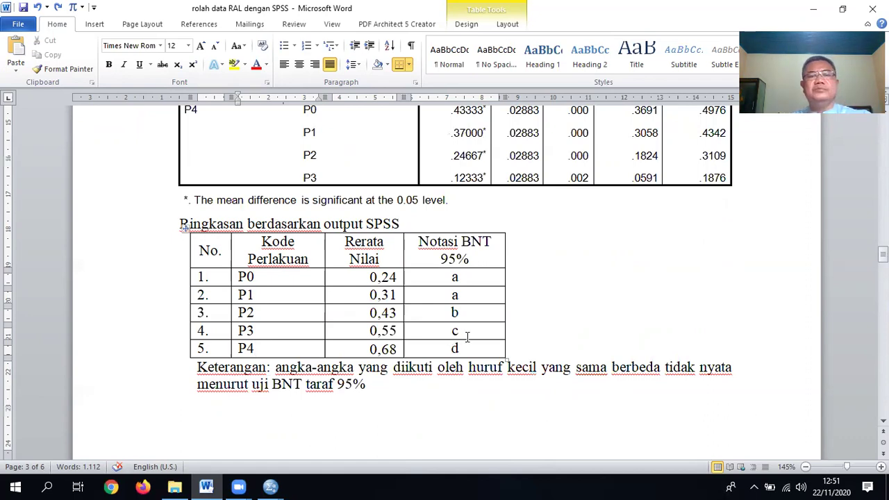
scroll(469, 332, "up", 1)
scroll(479, 347, "down", 1)
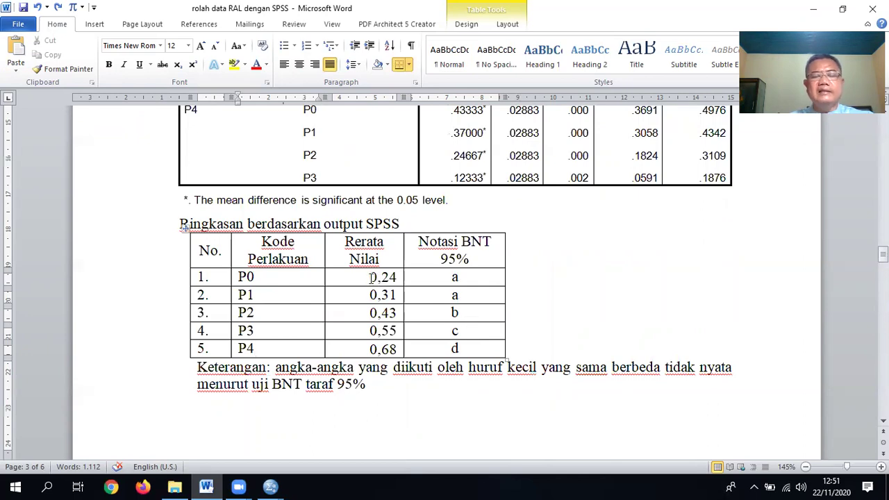
Step: Compare the Rerata values in the observation data table with the mean values in the SPSS summary table
scroll(438, 323, "up", 20)
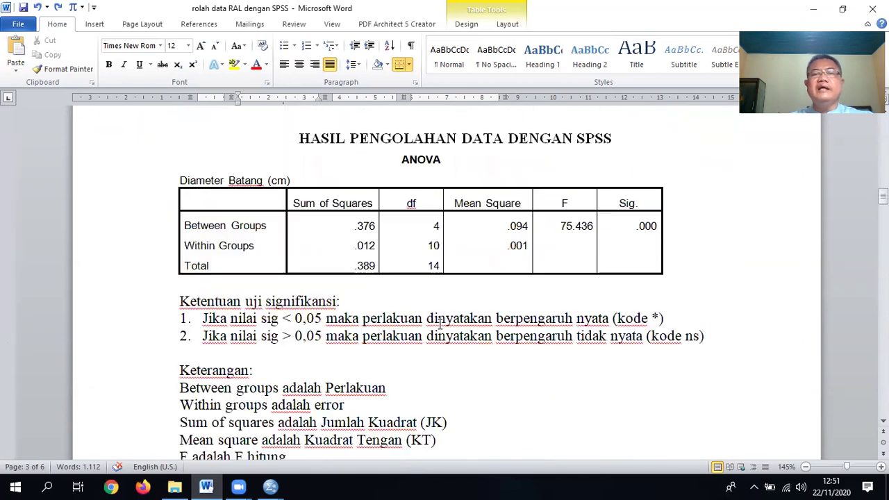
scroll(439, 325, "up", 15)
scroll(724, 206, "down", 3)
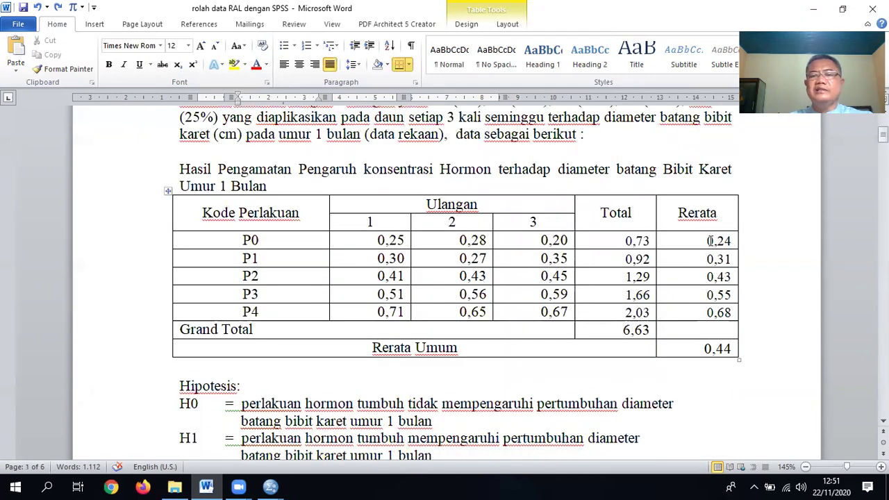
scroll(482, 313, "down", 10)
scroll(481, 313, "down", 15)
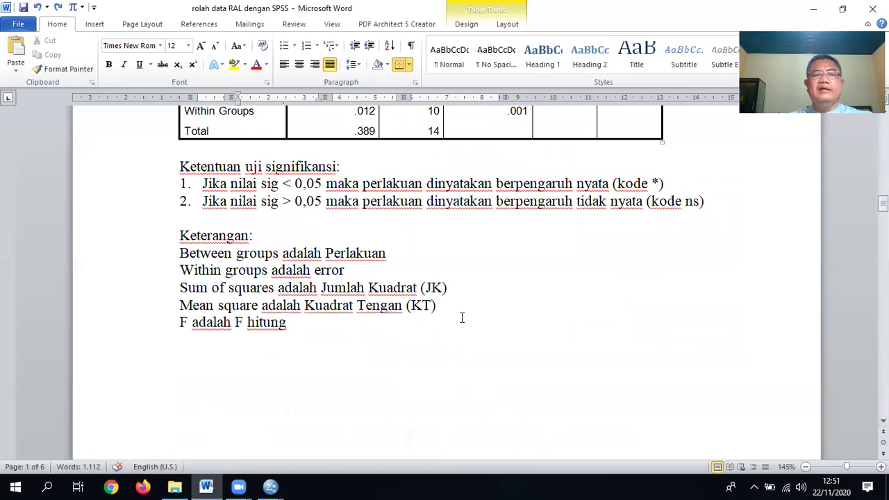
scroll(461, 316, "down", 15)
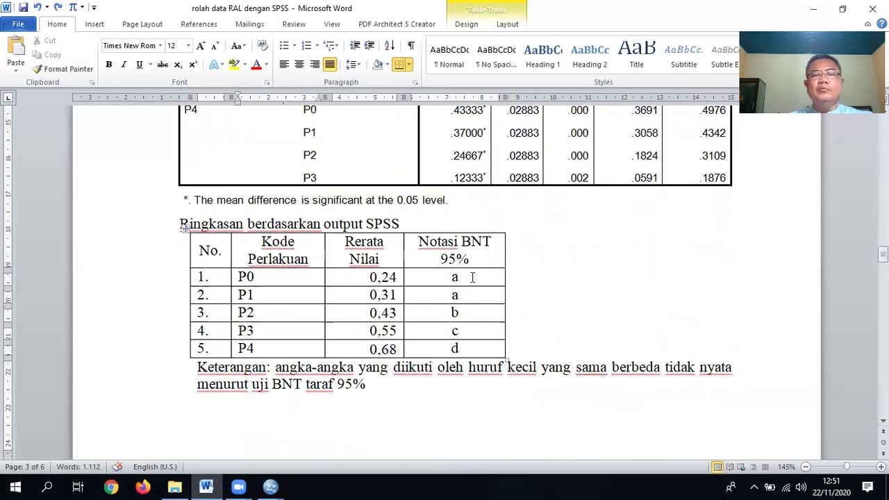
Step: Examine the P0 versus P1 comparison in the document's LSD Multiple Comparisons table
scroll(430, 250, "up", 10)
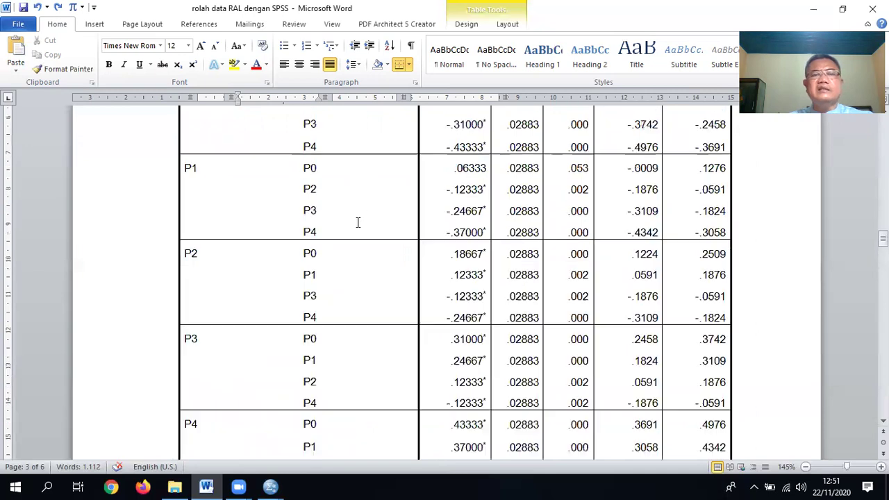
left_click(239, 215)
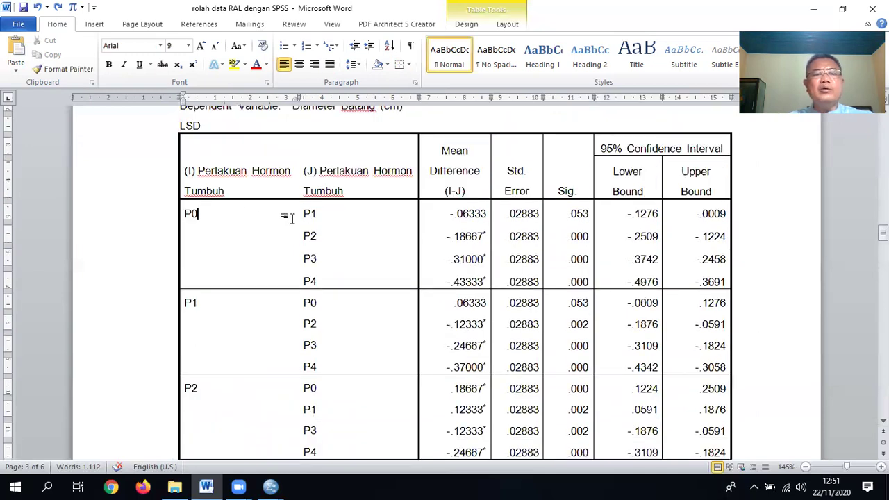
left_click(320, 214)
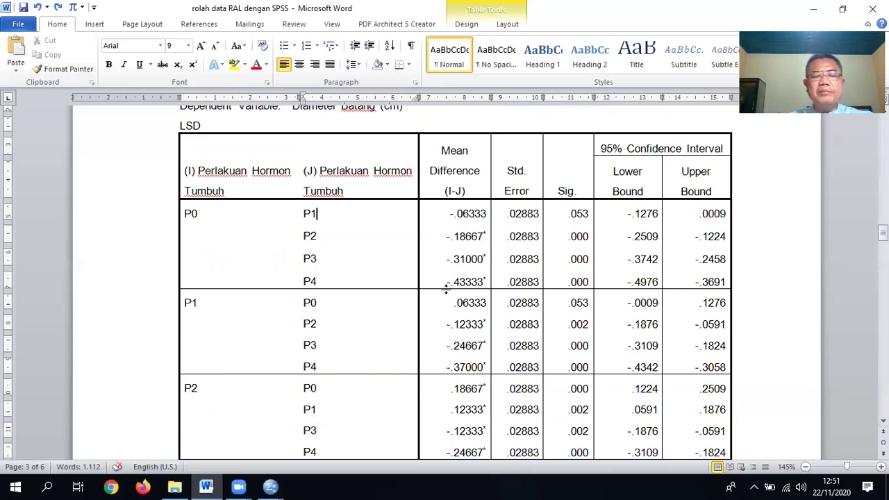
Step: Examine the Notasi BNT 95% letters of treatments P0 to P4 in the summary table
scroll(449, 285, "down", 10)
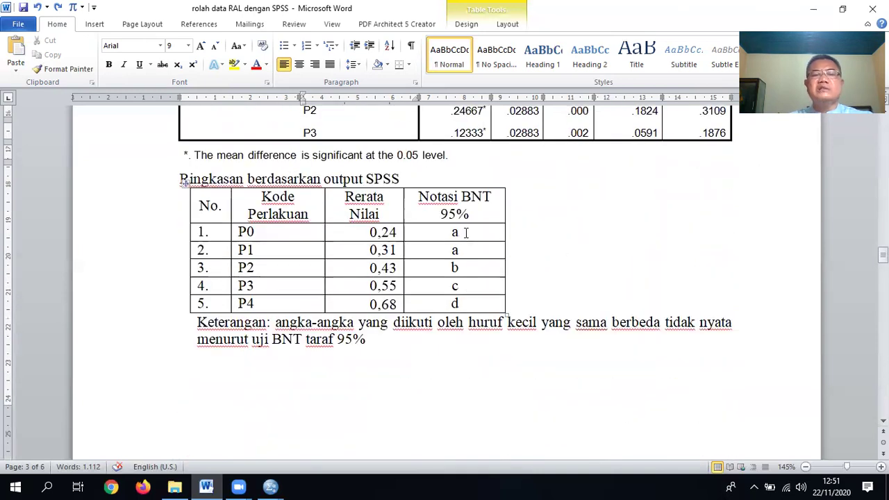
left_click(466, 233)
left_click(467, 250)
left_click(474, 269)
left_click(474, 287)
left_click(473, 307)
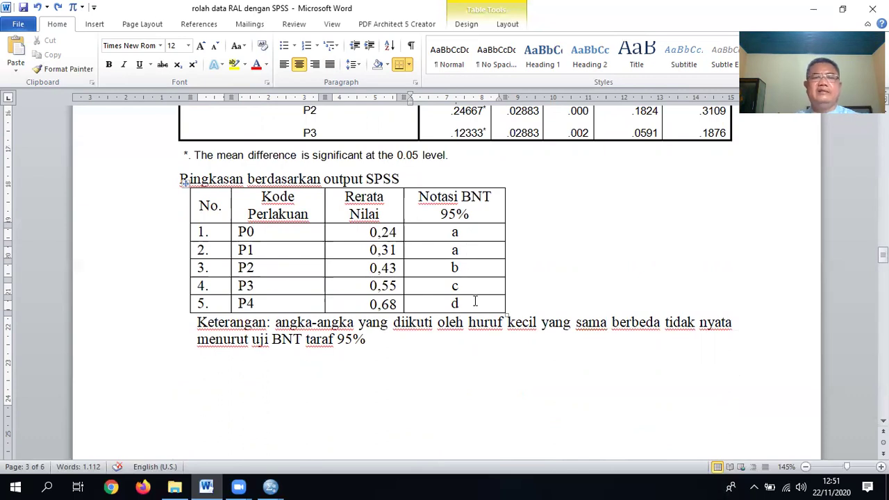
Step: Read the "Cara membaca tabel" interpretation and the selisih calculation of the stem diameter increase from control to P4
scroll(475, 302, "down", 6)
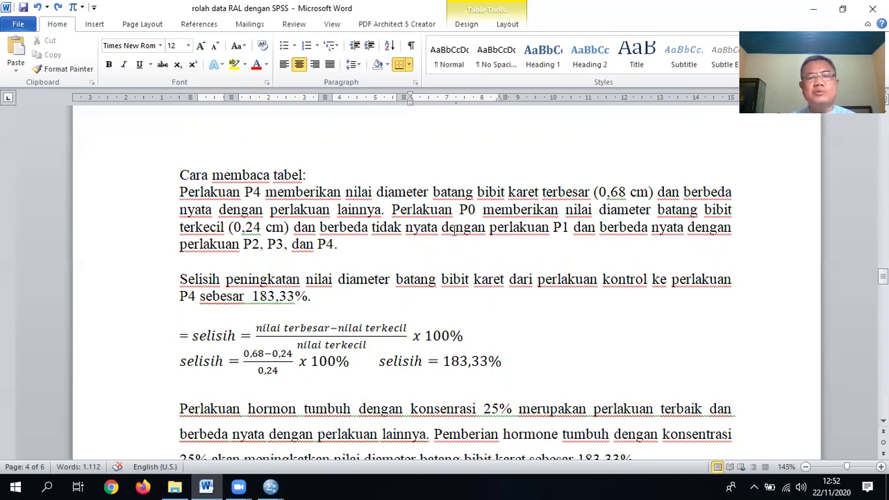
scroll(445, 244, "down", 1)
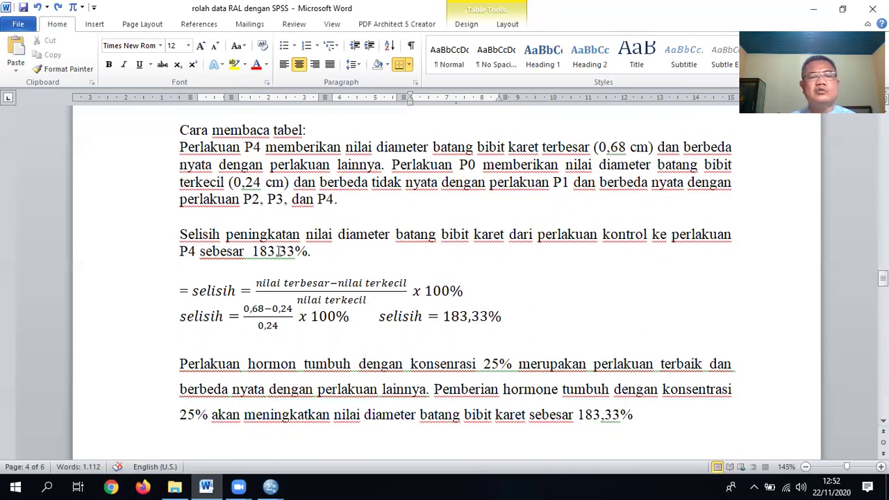
scroll(314, 272, "down", 2)
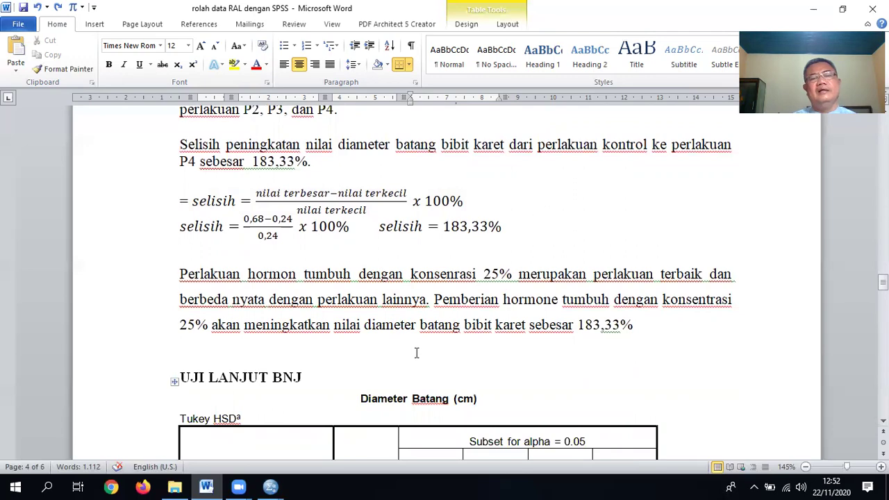
scroll(428, 281, "up", 1)
scroll(428, 281, "up", 2)
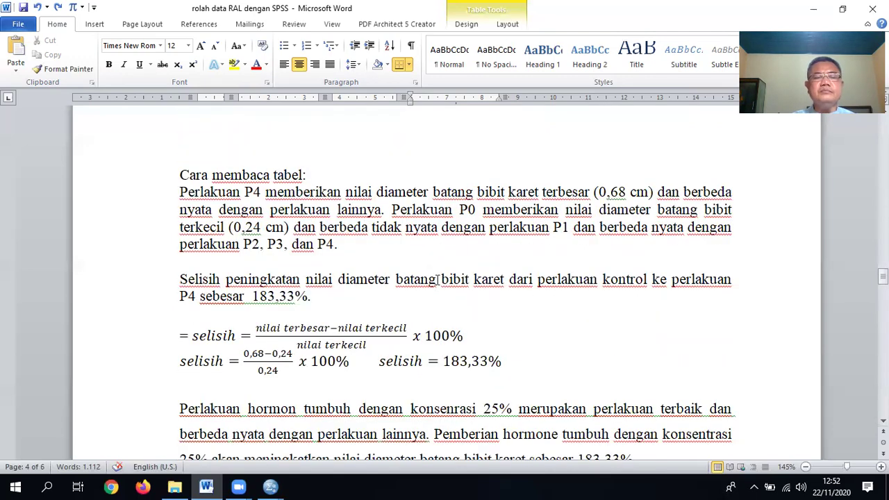
Step: Switch to the SPSS output and examine the LSD Multiple Comparisons table for Diameter Batang
scroll(433, 293, "up", 10)
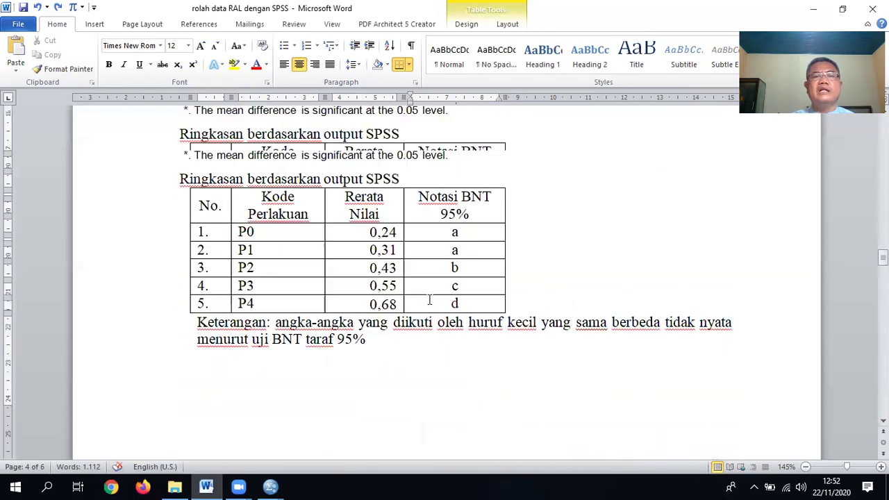
scroll(429, 299, "up", 5)
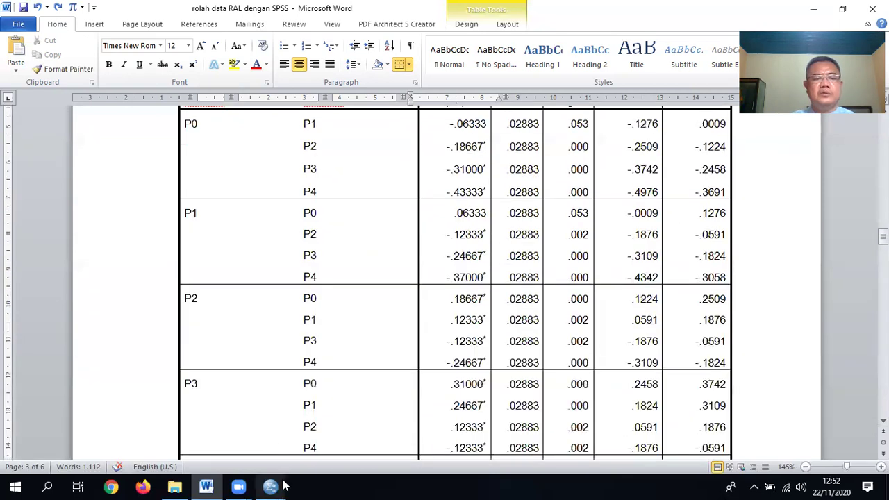
mouse_move(273, 486)
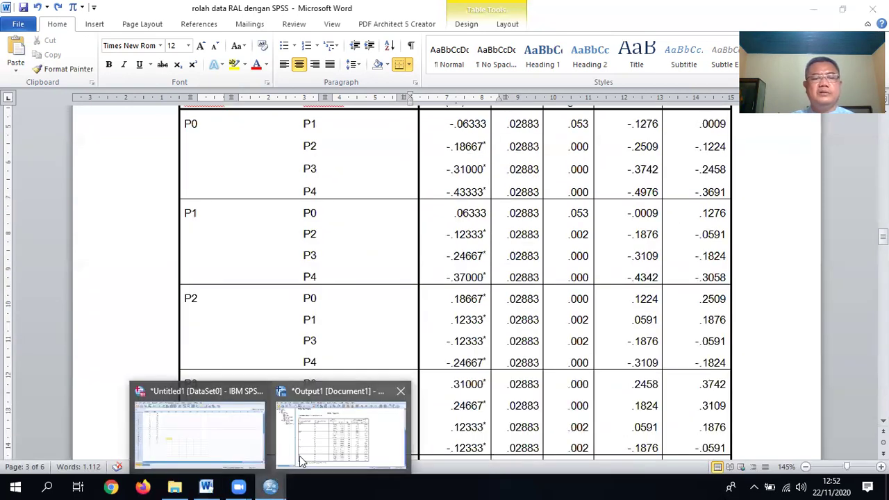
left_click(321, 435)
scroll(410, 368, "down", 5)
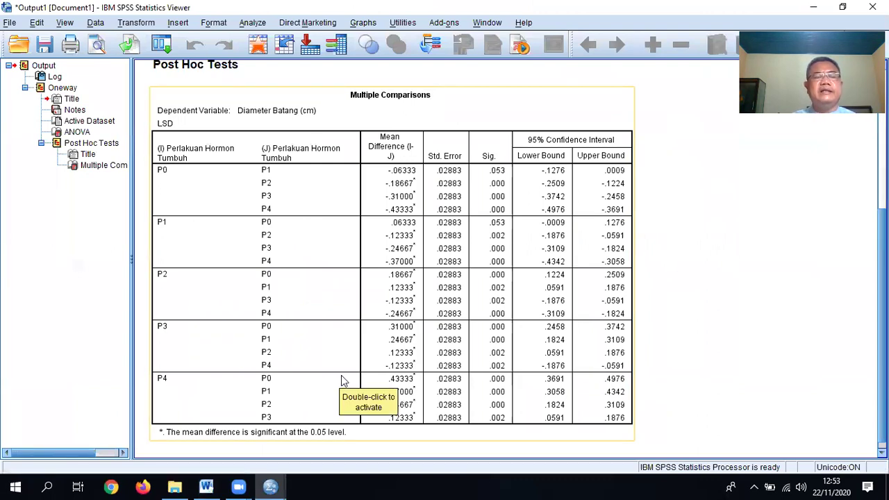
scroll(341, 375, "down", 1)
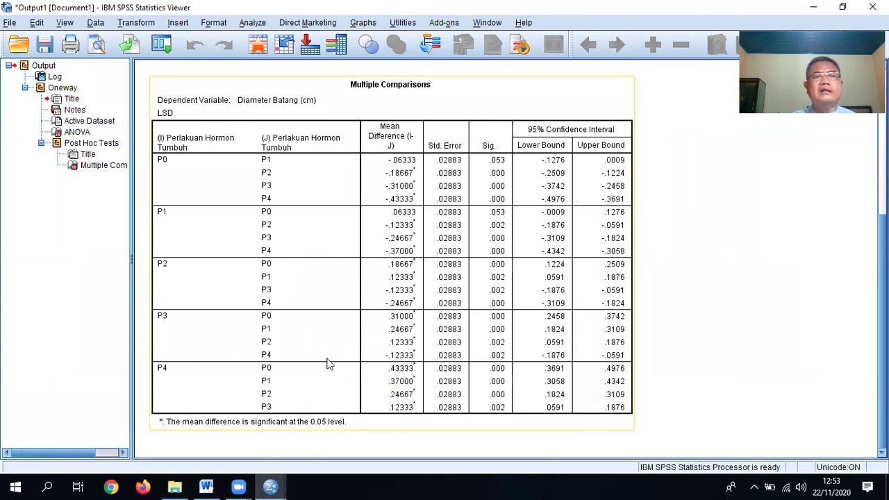
Step: Switch to the SPSS Data Editor, open the One-Way ANOVA dialog and reset its settings
left_click(270, 487)
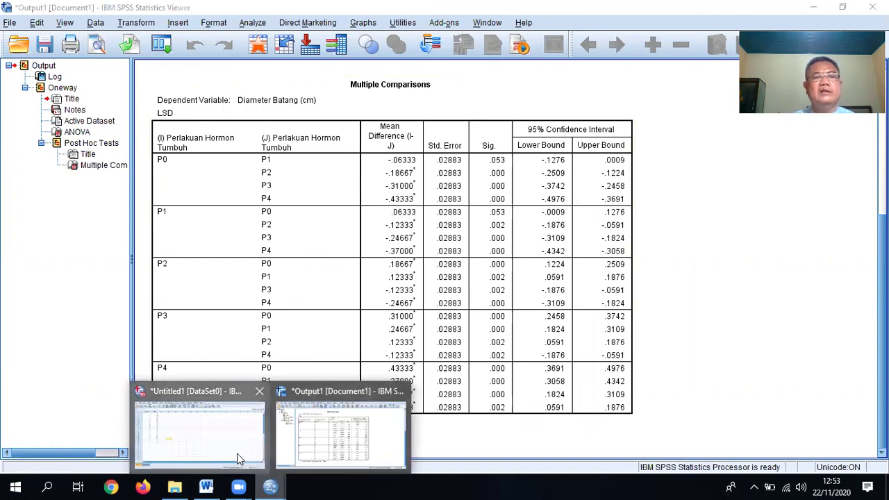
left_click(208, 437)
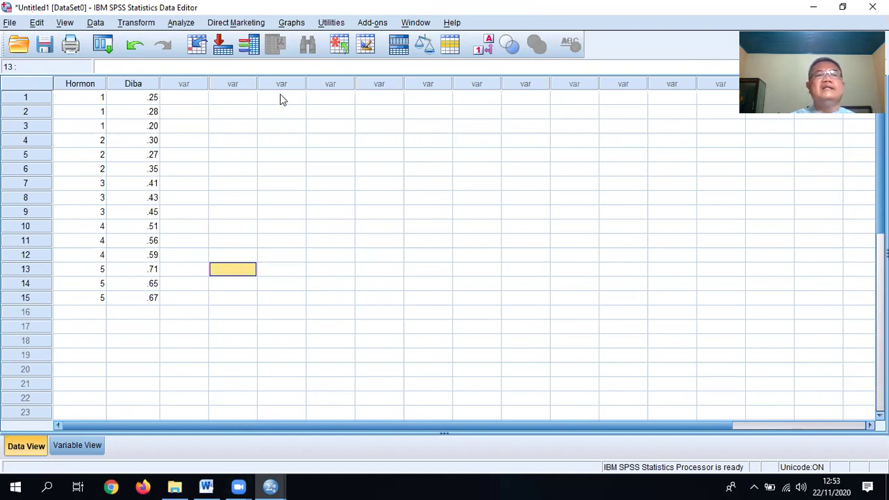
left_click(182, 23)
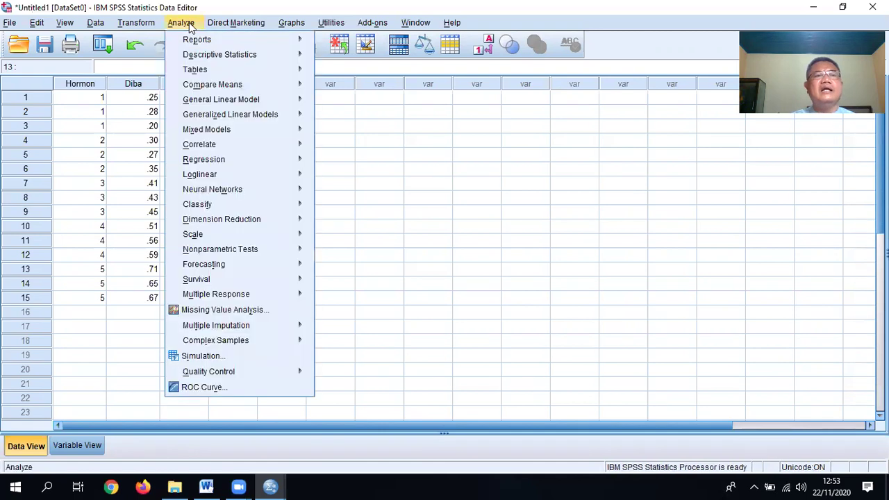
mouse_move(300, 84)
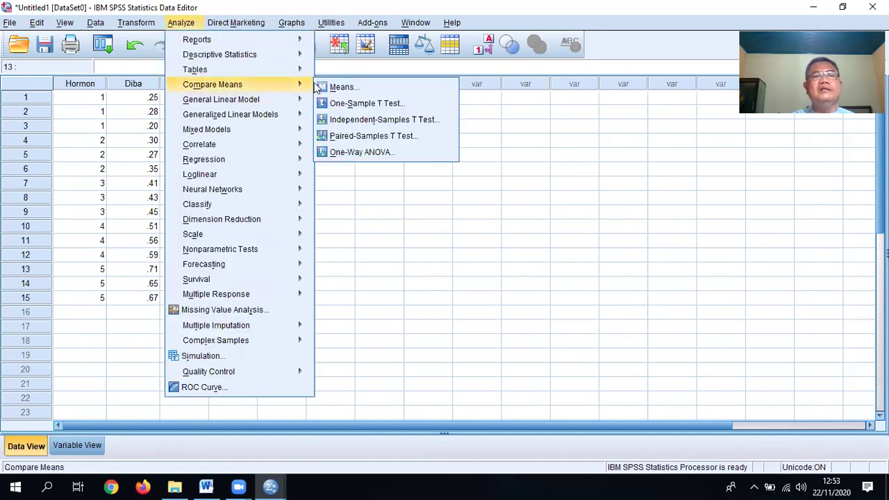
left_click(375, 154)
left_click(446, 309)
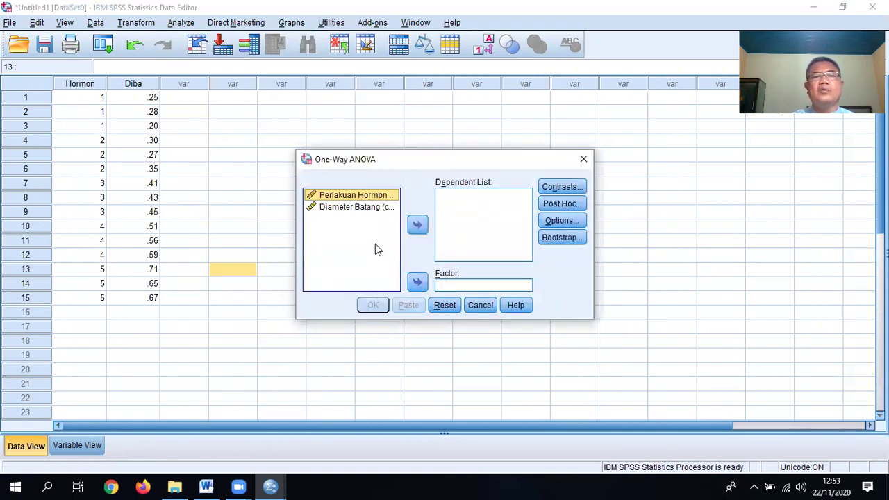
Step: Assign Diameter Batang as the dependent variable and Perlakuan Hormon Tumbuh as the factor of the One-Way ANOVA
left_click(357, 209)
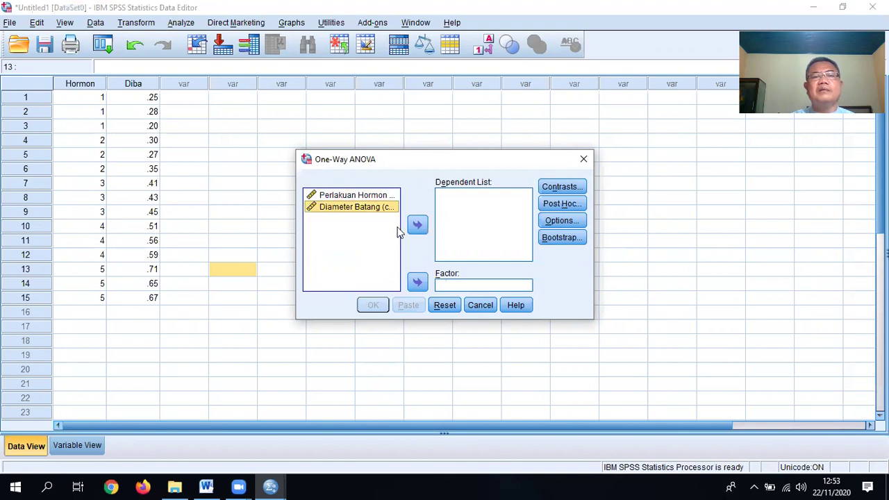
left_click(418, 225)
left_click(371, 198)
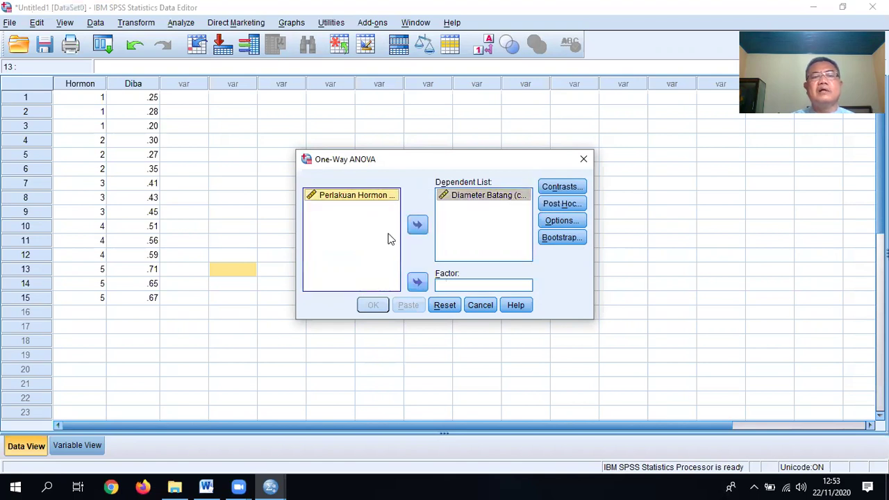
left_click(417, 282)
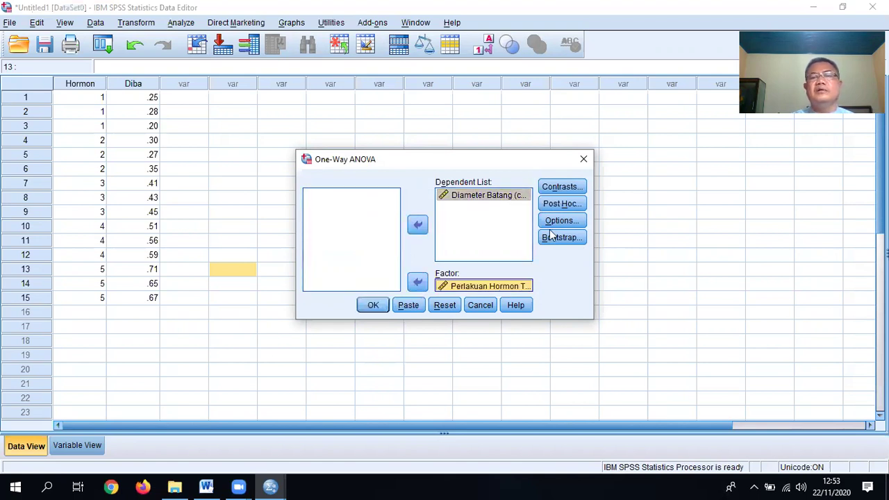
Step: Choose Tukey as the post hoc multiple comparison test and run the One-Way ANOVA
left_click(556, 204)
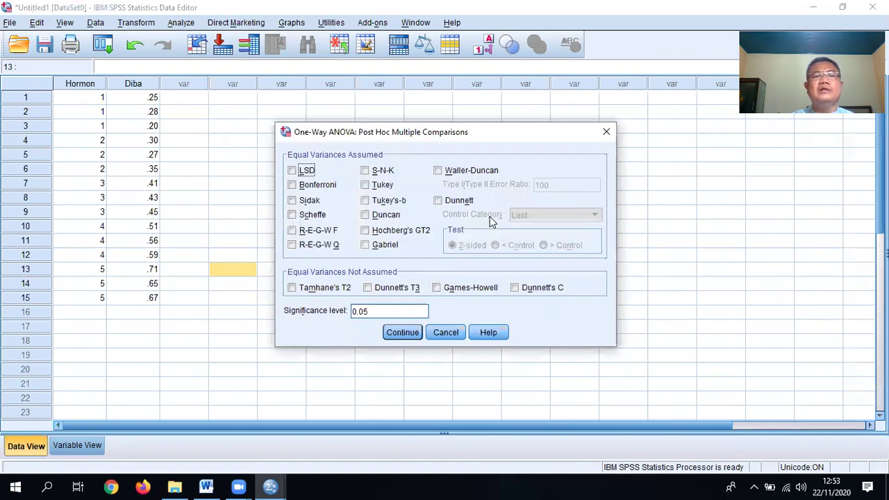
left_click(376, 186)
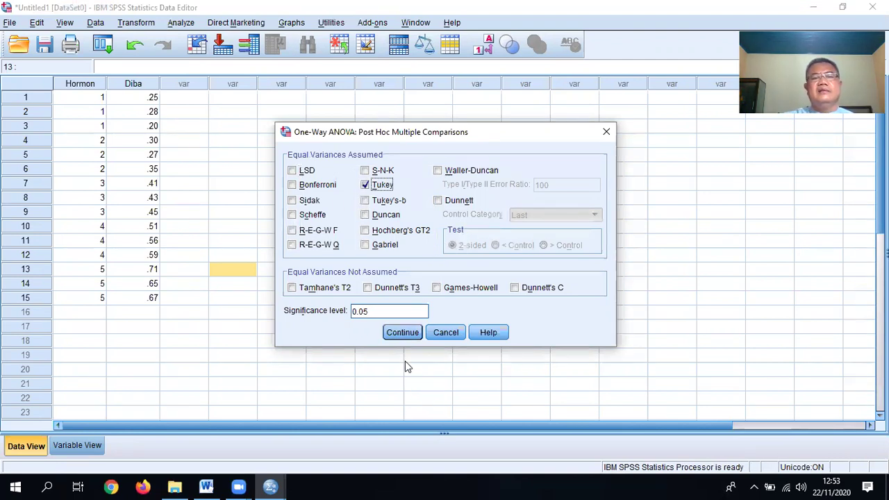
left_click(407, 335)
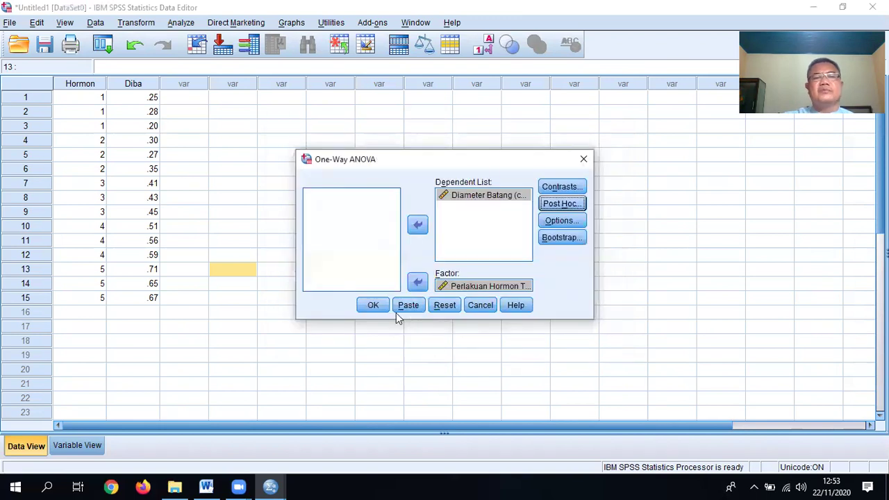
left_click(383, 310)
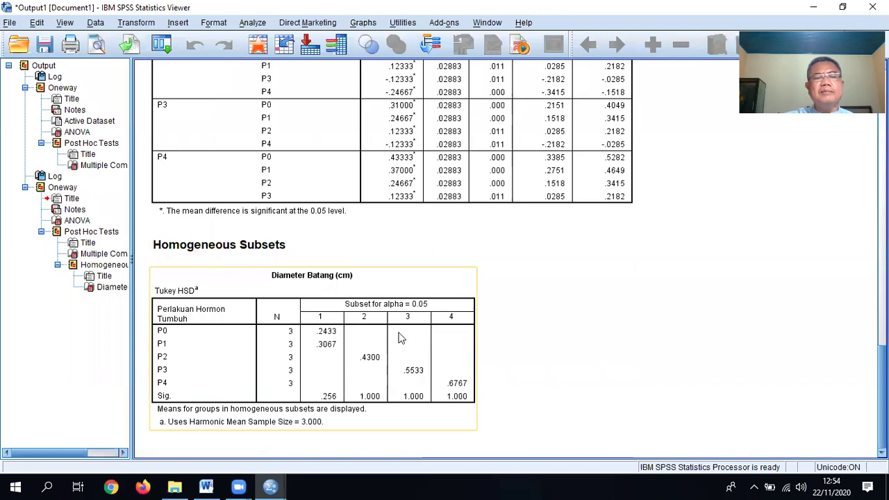
Step: Examine the Tukey HSD homogeneous subsets of P0 to P4 in the output and in the Word document's UJI LANJUT BNJ table
left_click(295, 241)
left_click(150, 362)
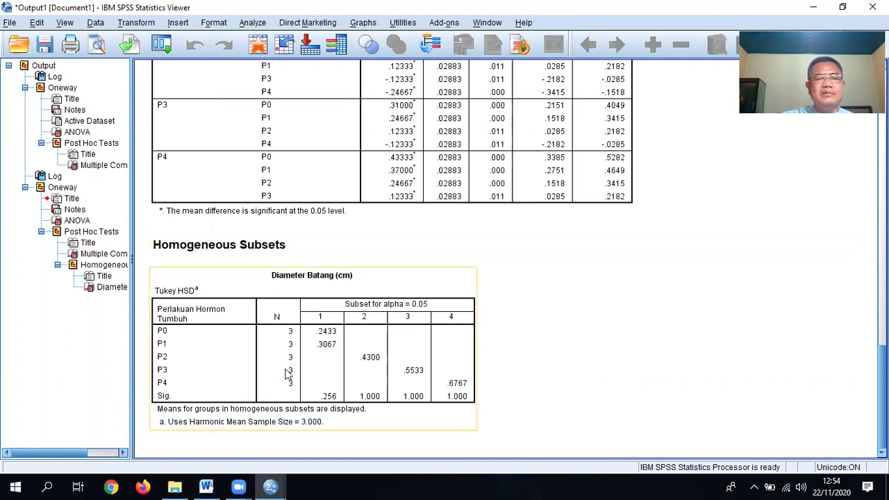
left_click(206, 486)
scroll(346, 373, "down", 20)
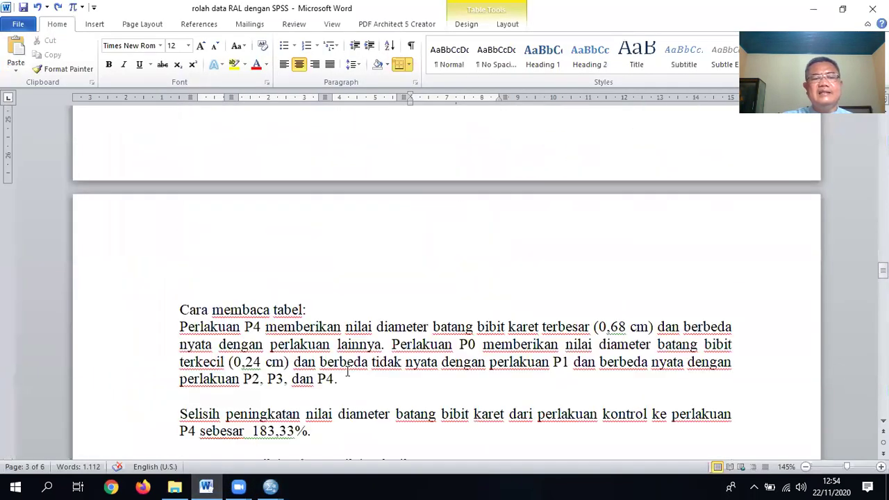
scroll(347, 368, "down", 3)
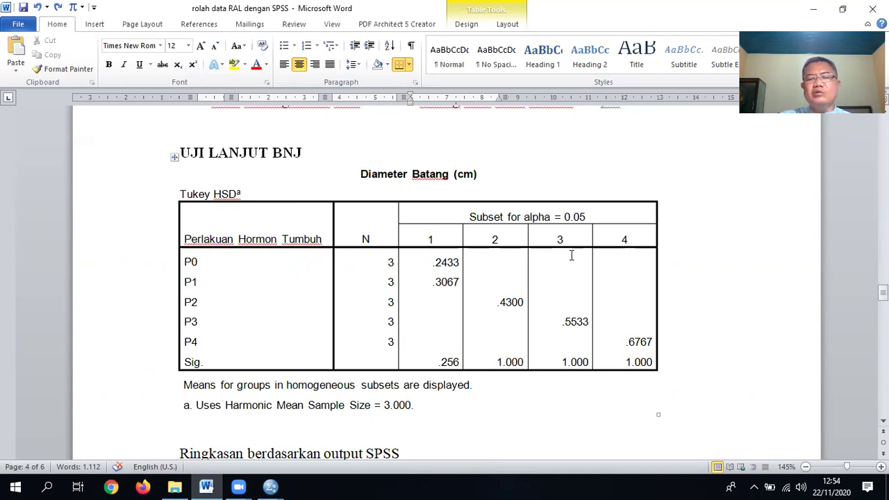
left_click(435, 262)
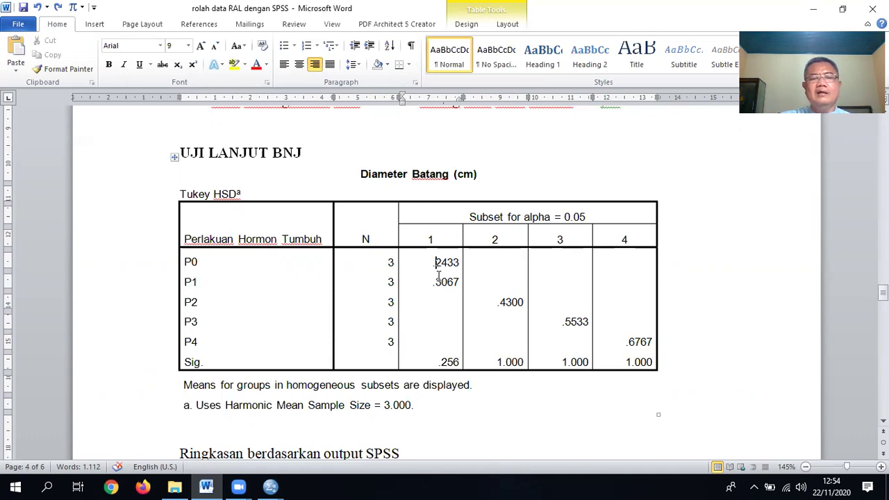
left_click(497, 302)
left_click(565, 323)
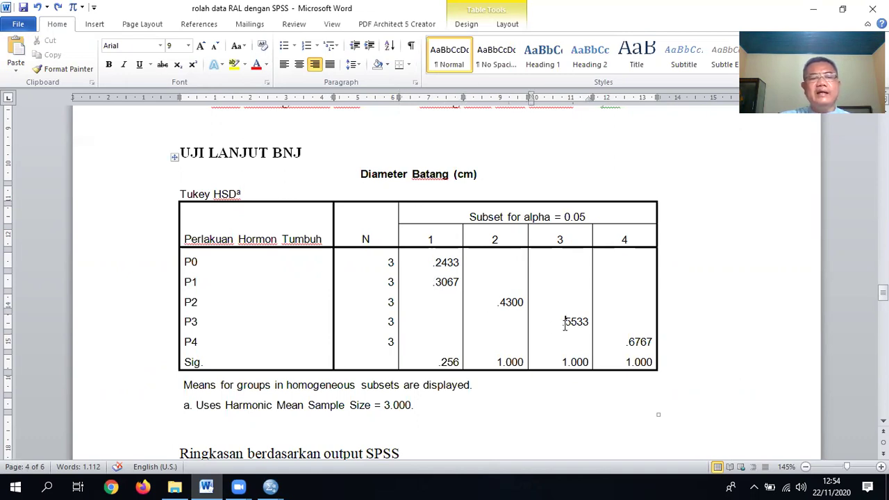
left_click(624, 347)
Step: Compare the Tukey subset columns with the Notasi BNJ 95% letters of P0 to P4 in the summary table
scroll(522, 351, "down", 3)
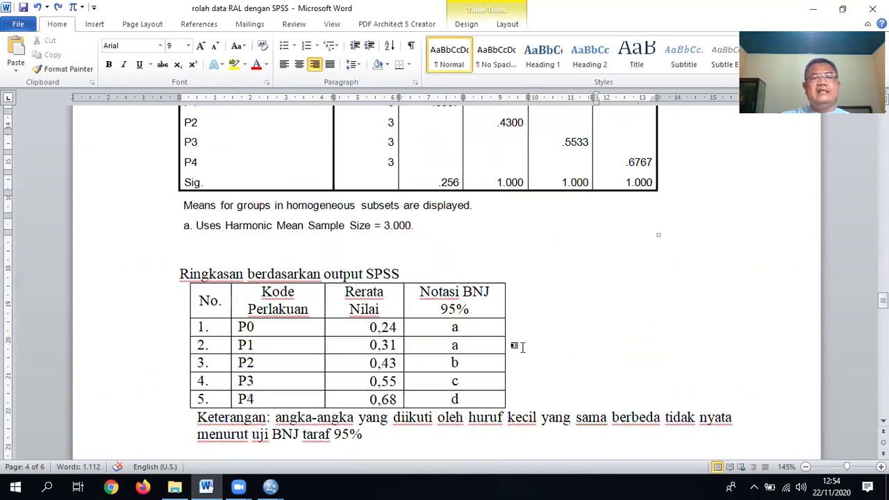
scroll(357, 336, "up", 1)
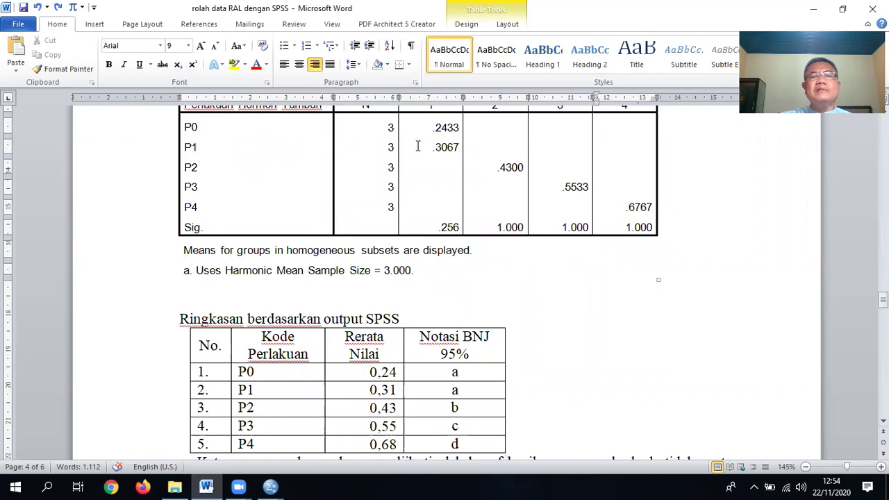
left_click(437, 142)
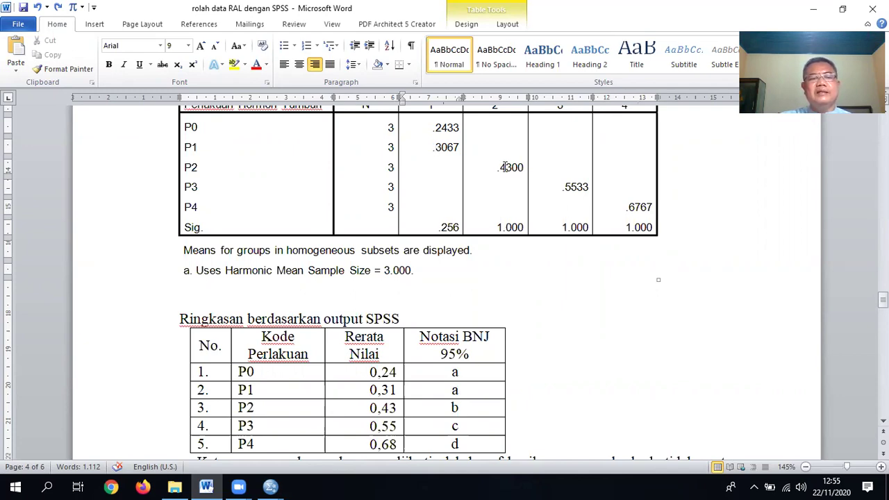
left_click(561, 186)
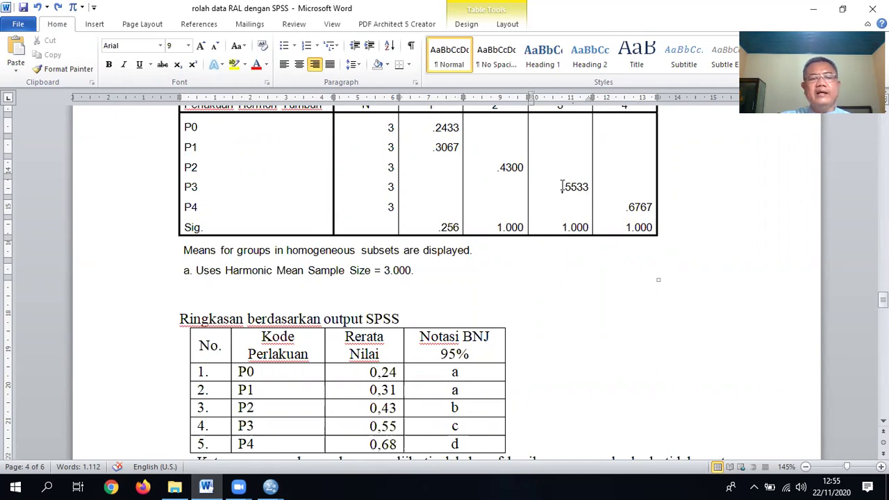
left_click(617, 206)
left_click(467, 375)
left_click(470, 390)
left_click(469, 410)
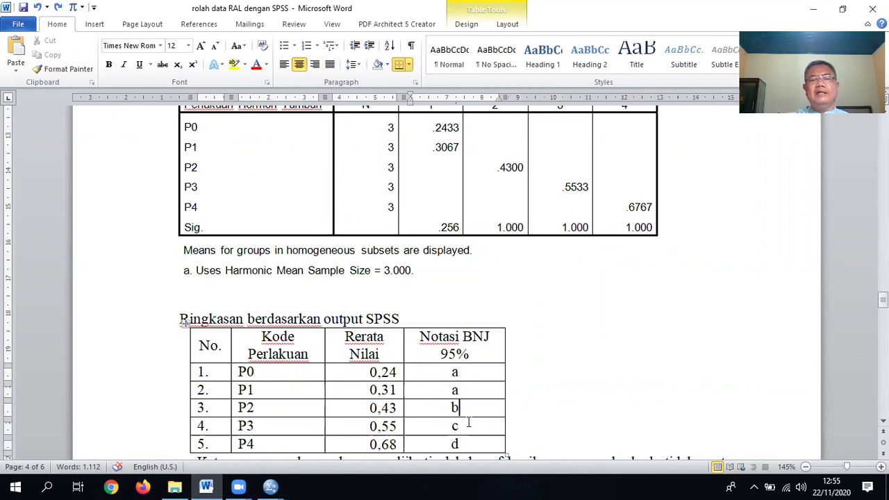
left_click(471, 429)
left_click(475, 443)
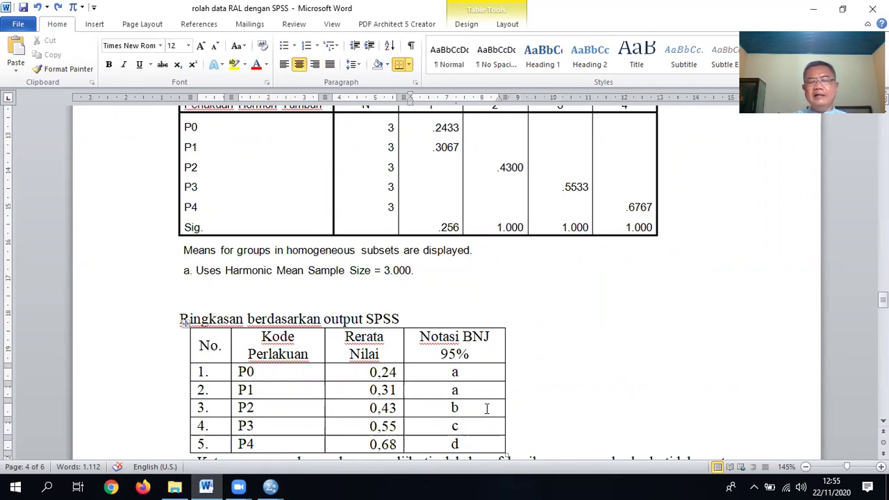
Step: Read the "Cara membaca tabel" interpretation and the selisih calculation that follow the BNJ summary table
scroll(494, 378, "down", 10)
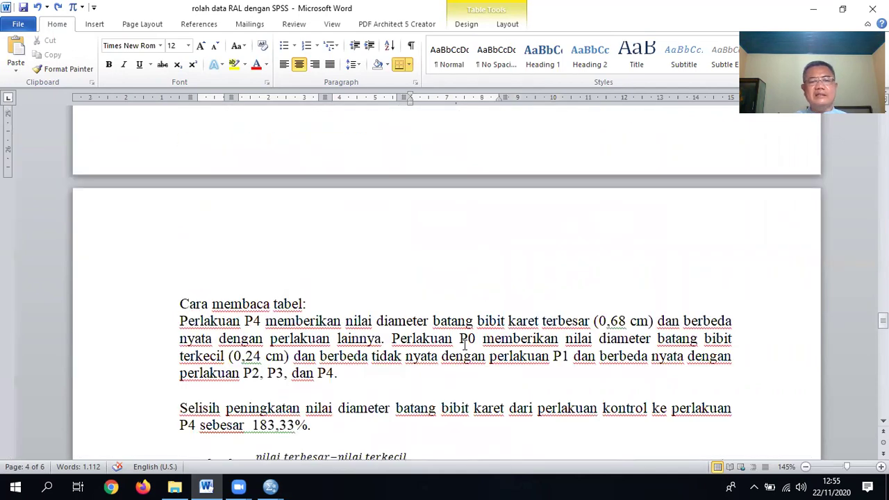
scroll(463, 346, "down", 3)
scroll(462, 345, "up", 1)
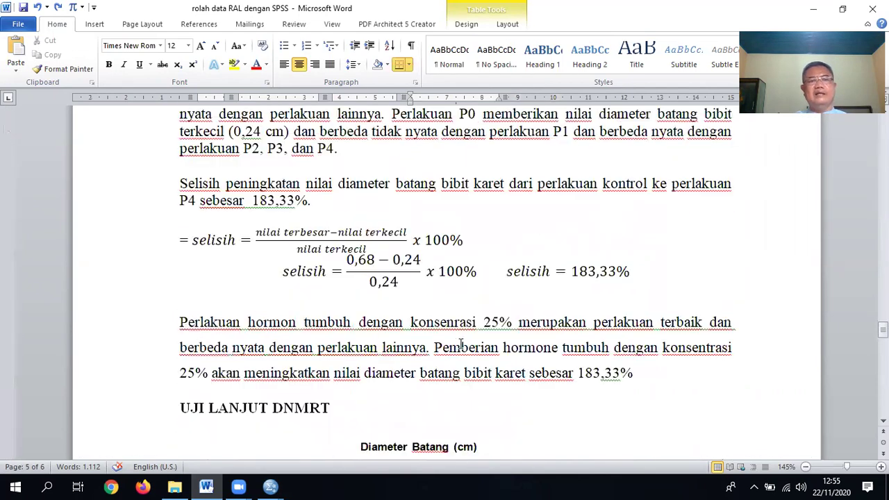
scroll(460, 345, "up", 1)
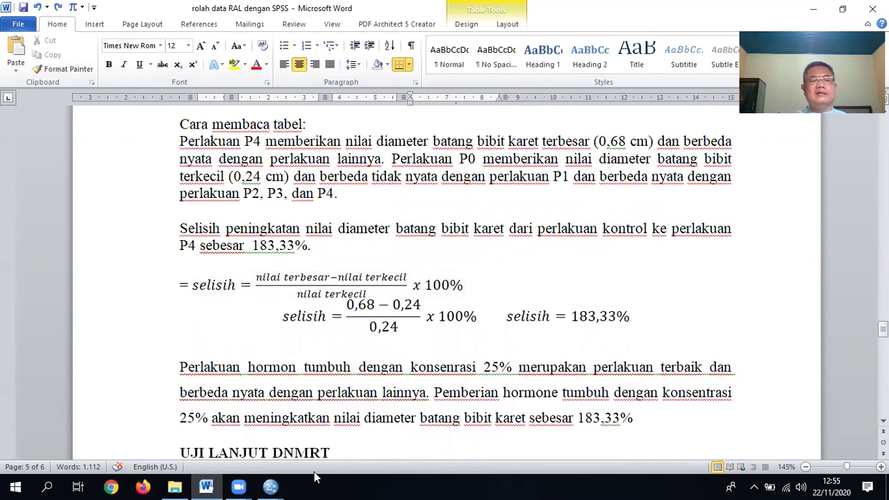
Step: In the SPSS Data Editor, reset the One-Way ANOVA and assign Diameter Batang as dependent variable and Perlakuan Hormon as factor
mouse_move(272, 486)
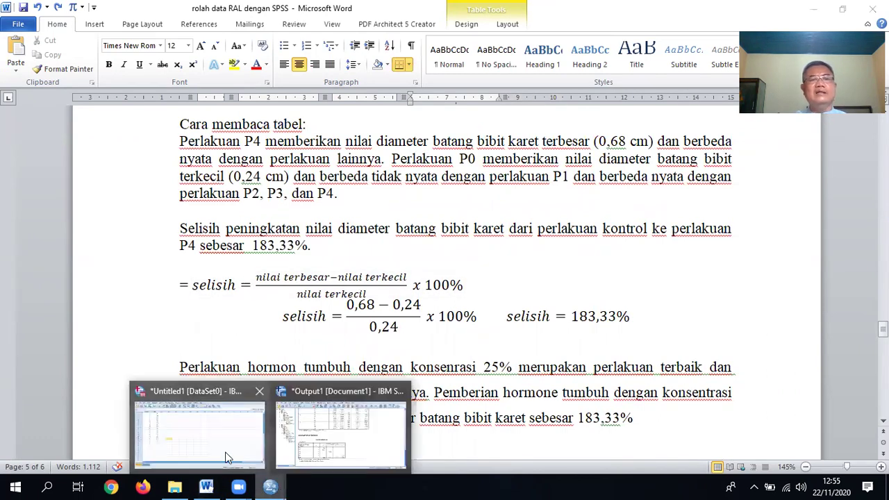
left_click(194, 431)
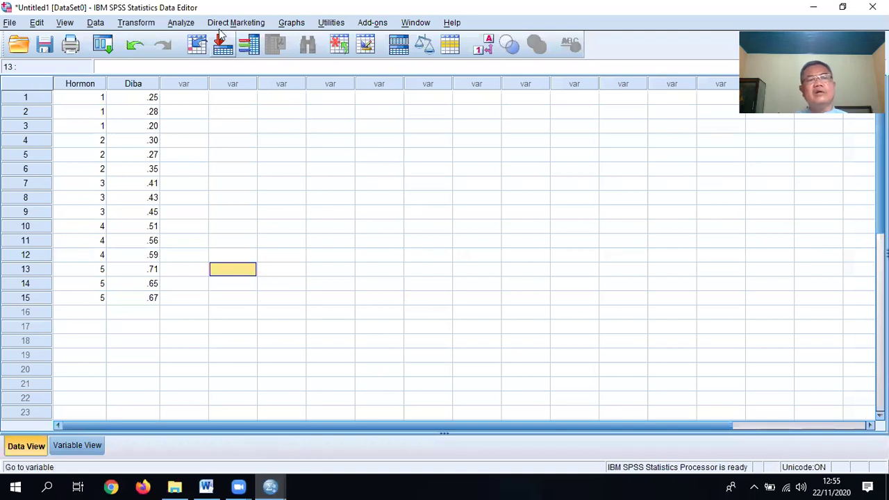
left_click(180, 23)
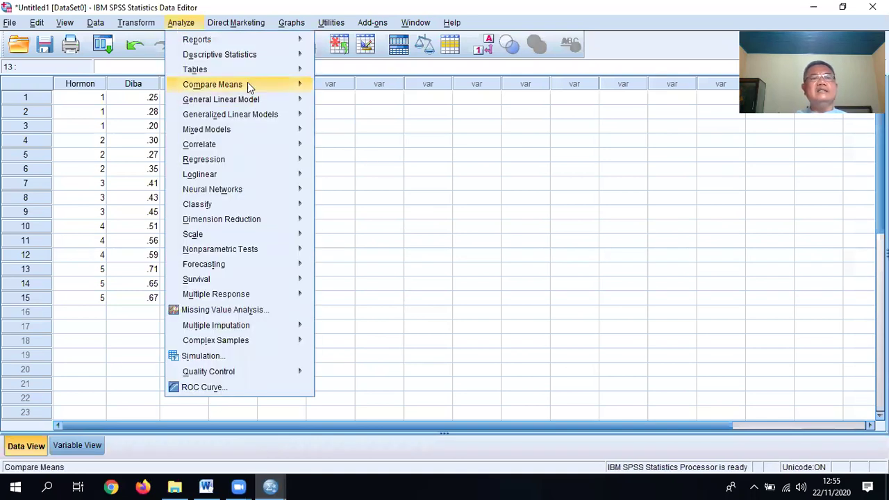
mouse_move(247, 83)
left_click(363, 152)
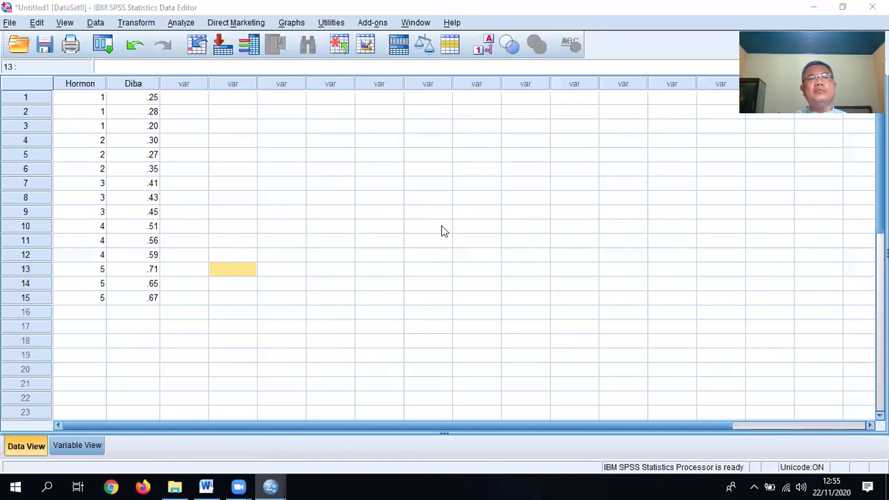
left_click(445, 308)
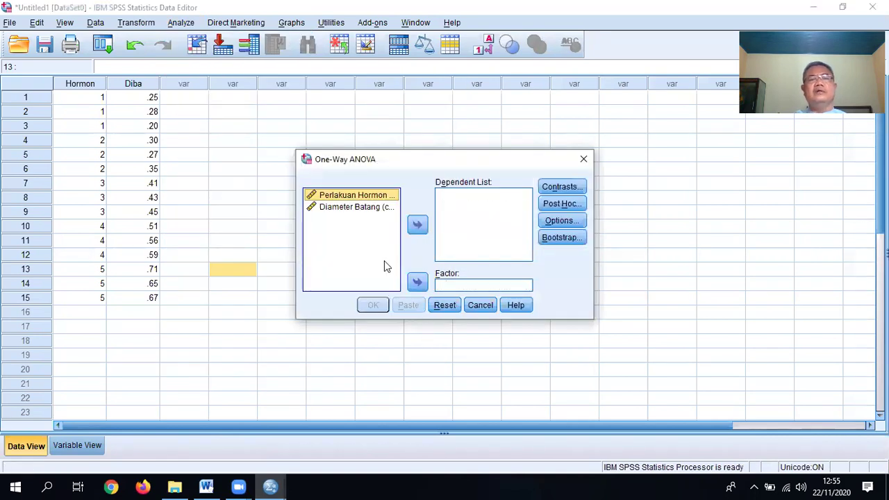
left_click(354, 208)
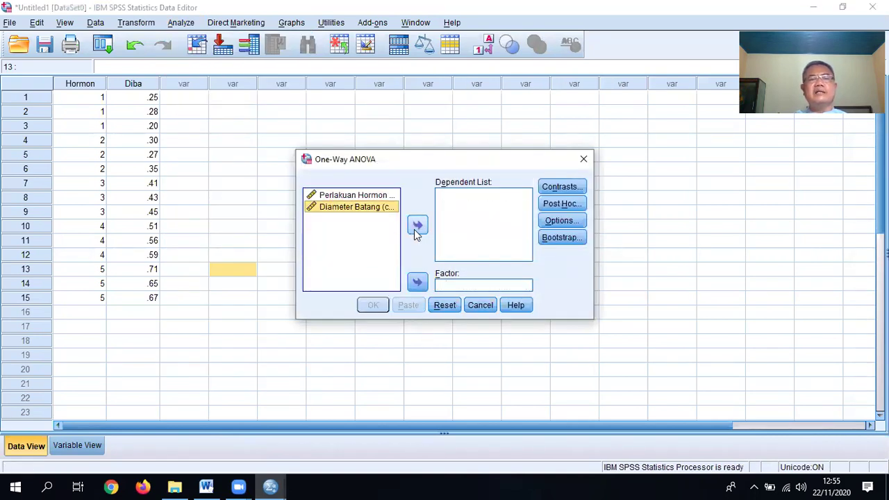
left_click(417, 227)
left_click(357, 196)
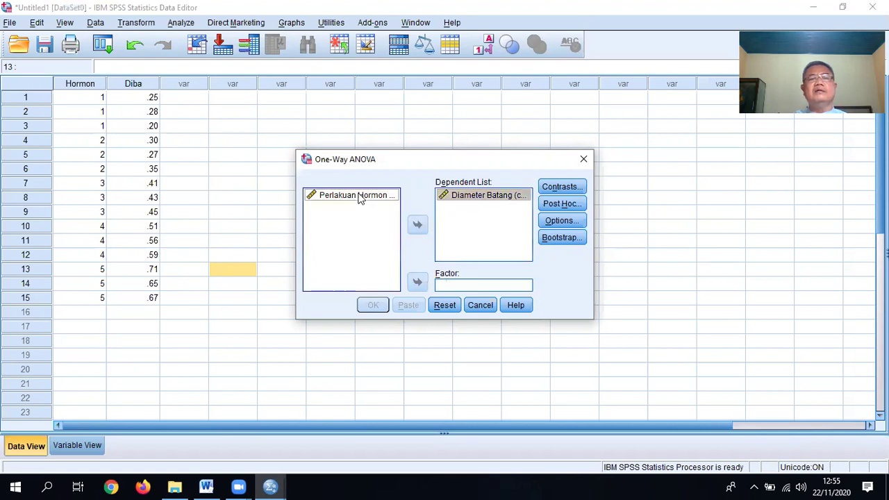
left_click(418, 283)
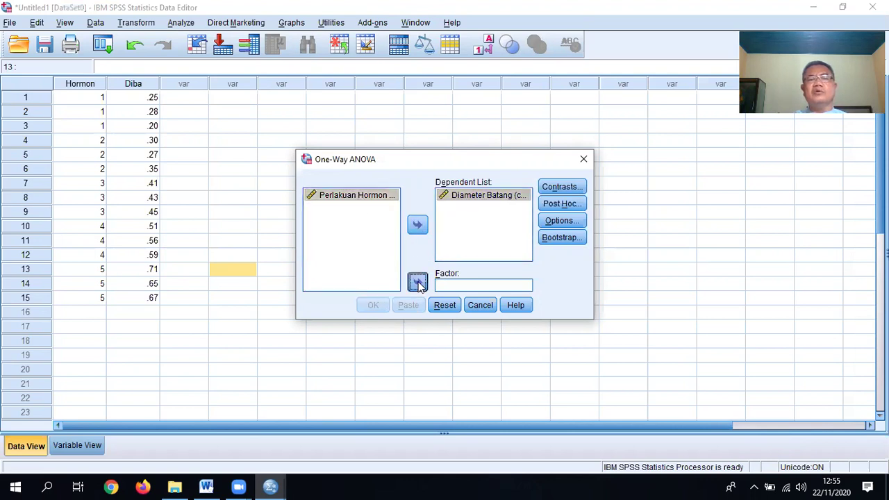
Step: Choose Duncan as the post hoc multiple comparison test and run the One-Way ANOVA
left_click(562, 204)
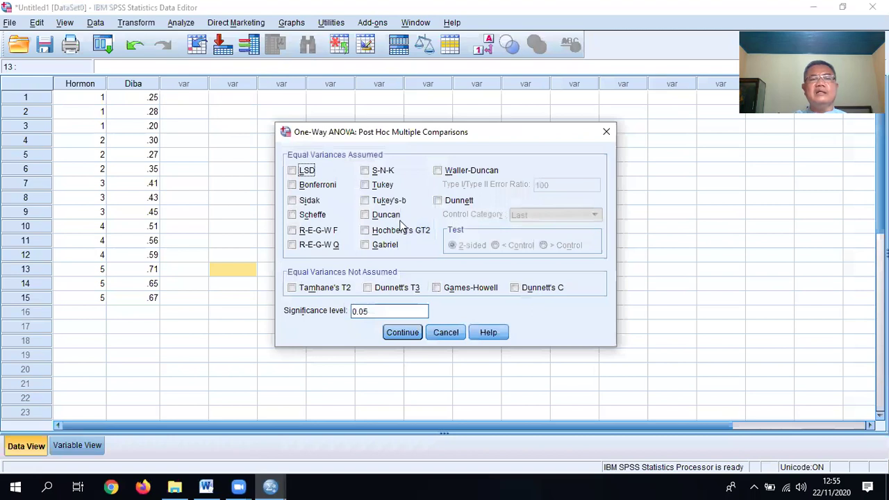
left_click(366, 215)
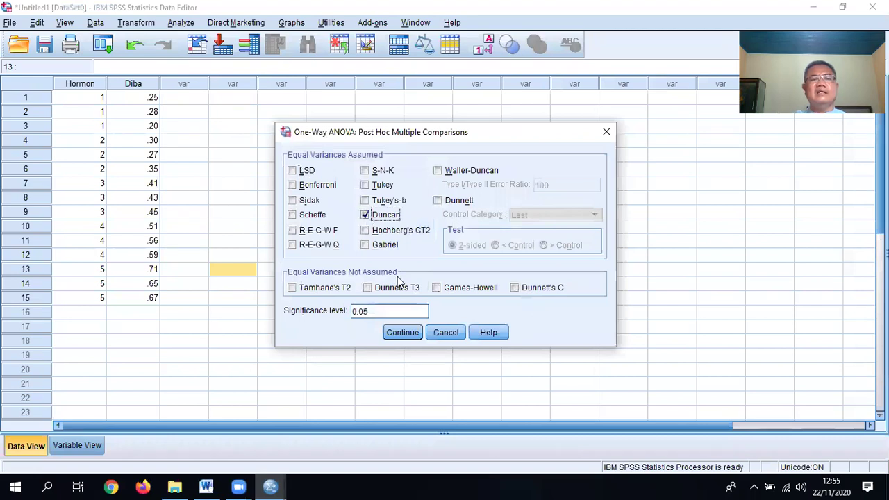
left_click(405, 333)
left_click(373, 306)
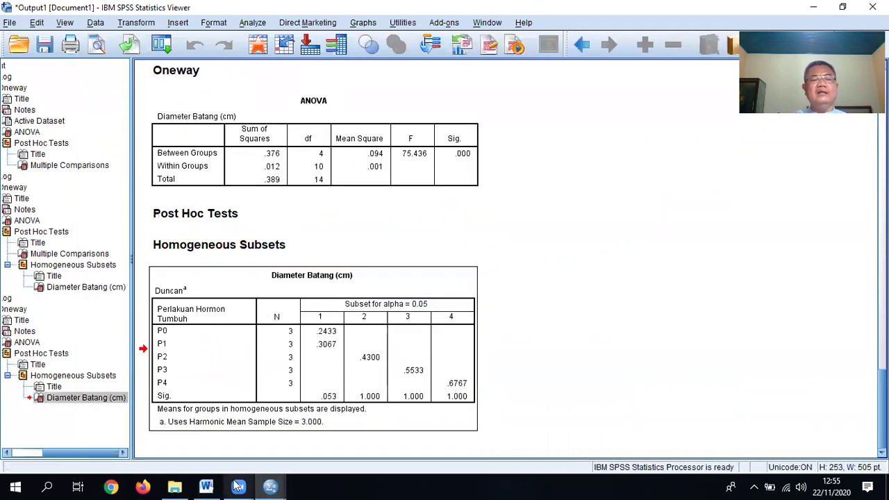
Step: Switch to the Word document and examine the Duncan homogeneous subsets of P0 to P4 under UJI LANJUT DNMRT
left_click(207, 486)
scroll(314, 373, "down", 8)
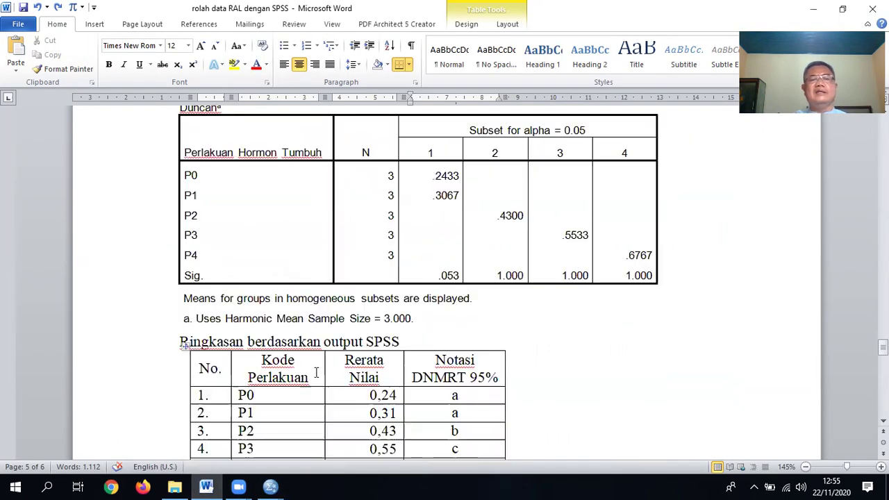
scroll(314, 372, "up", 1)
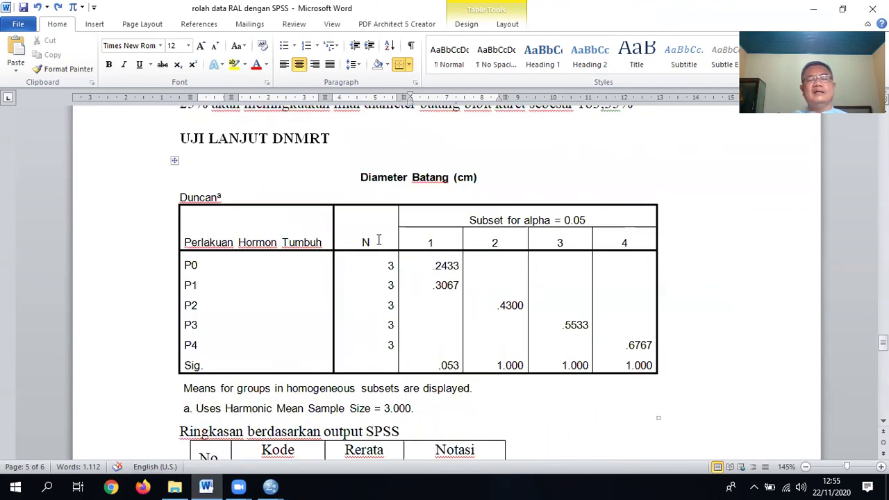
scroll(399, 234, "down", 1)
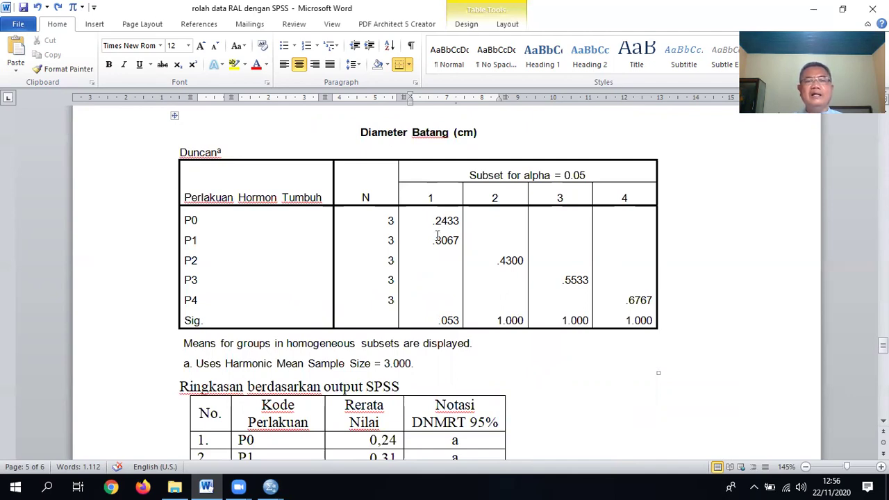
Step: Compare the Duncan subset columns with the Notasi DNMRT 95% letters of P0 to P4 in the summary table
scroll(438, 223, "down", 3)
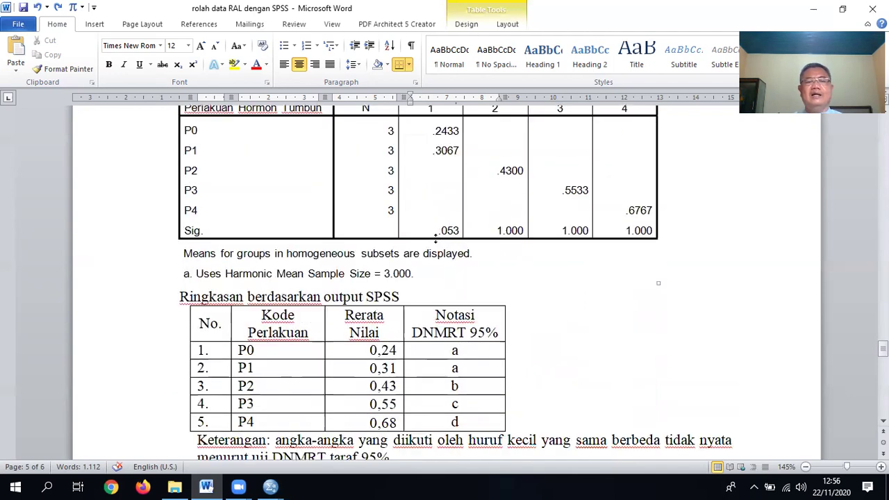
left_click(469, 353)
left_click(469, 369)
left_click(465, 387)
left_click(470, 406)
left_click(470, 422)
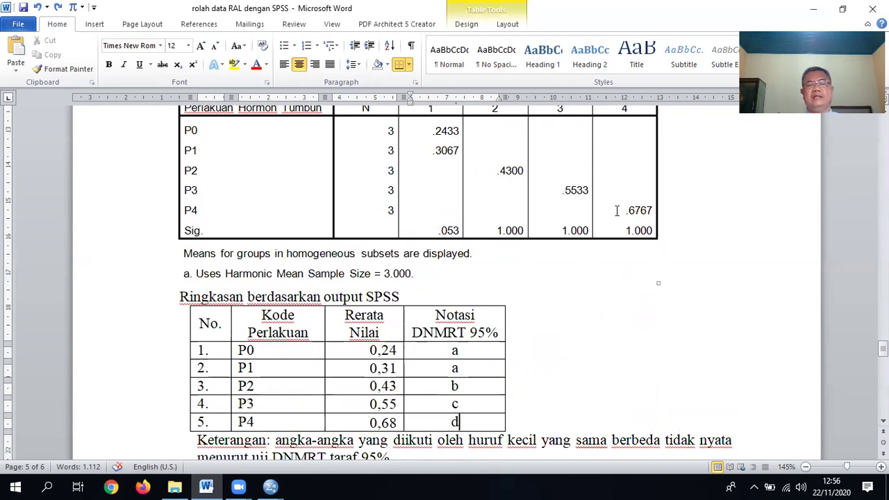
scroll(617, 210, "down", 12)
scroll(390, 309, "down", 3)
scroll(423, 276, "up", 15)
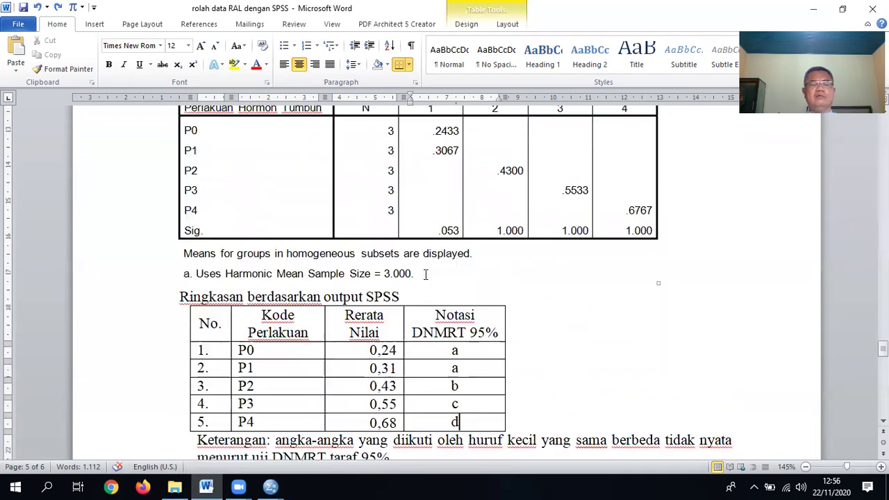
scroll(425, 273, "up", 3)
Step: Switch to the SPSS output and review the earlier Tukey HSD Multiple Comparisons and ANOVA tables
mouse_move(270, 487)
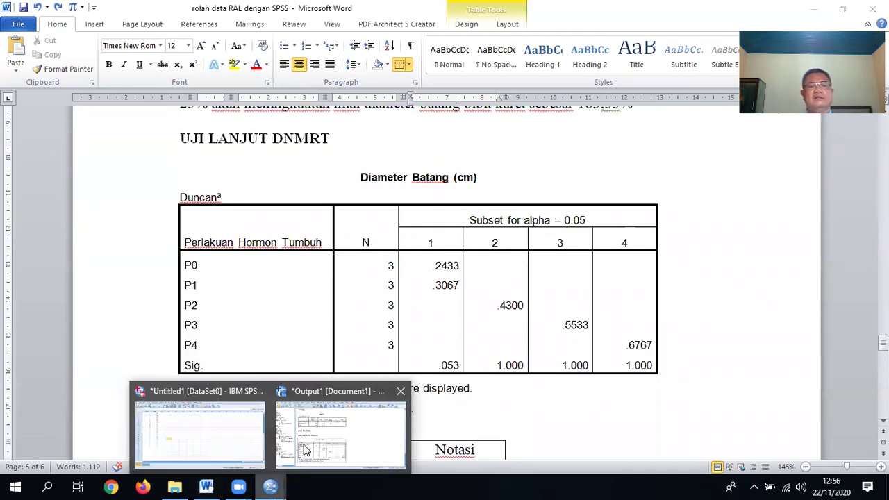
left_click(303, 450)
scroll(474, 281, "up", 10)
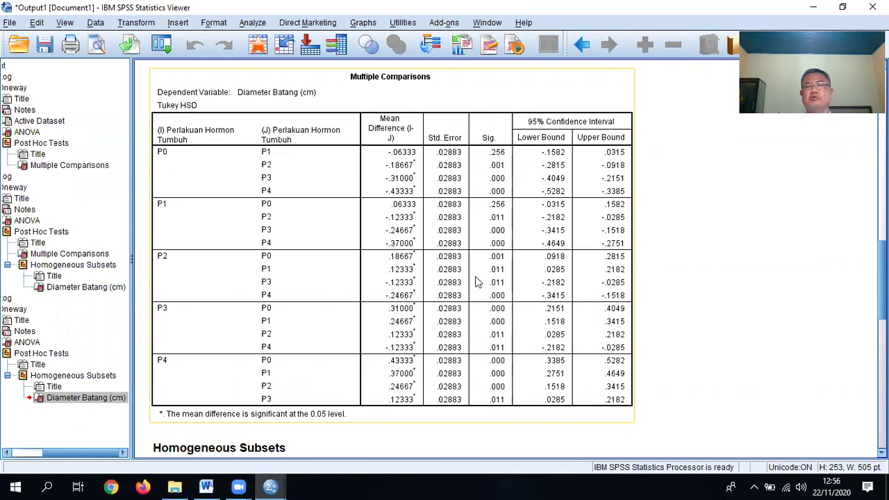
scroll(477, 280, "up", 5)
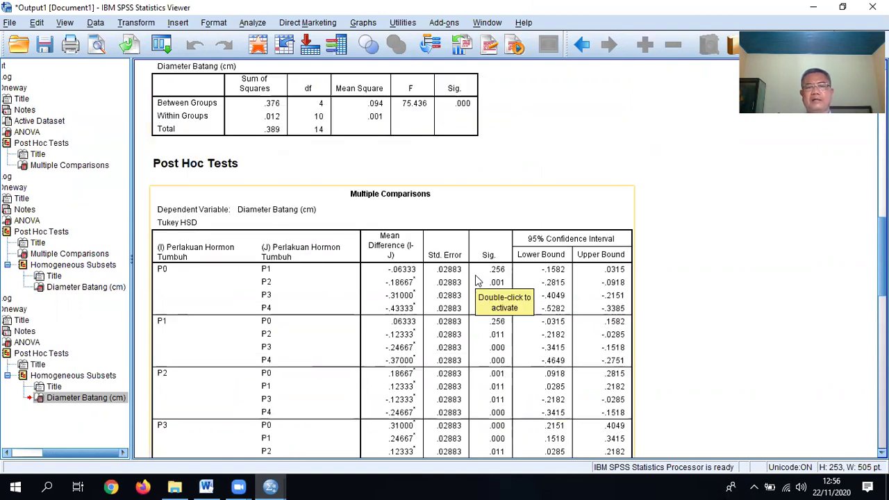
scroll(477, 280, "up", 5)
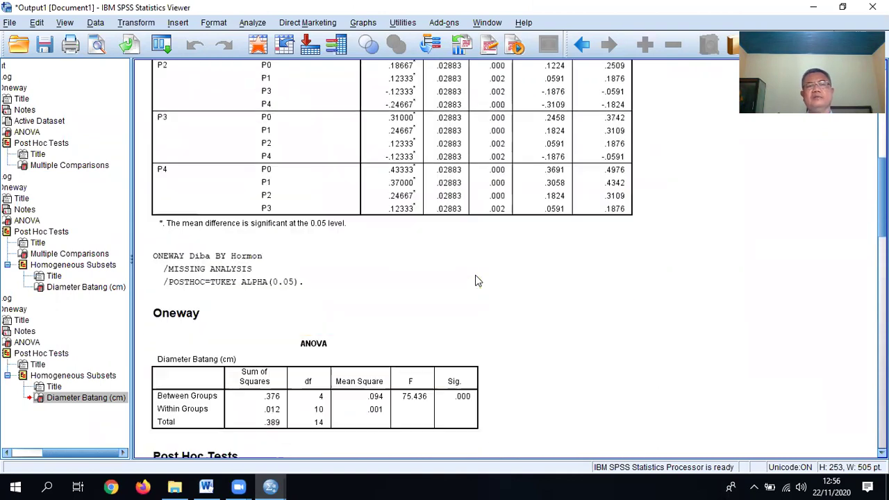